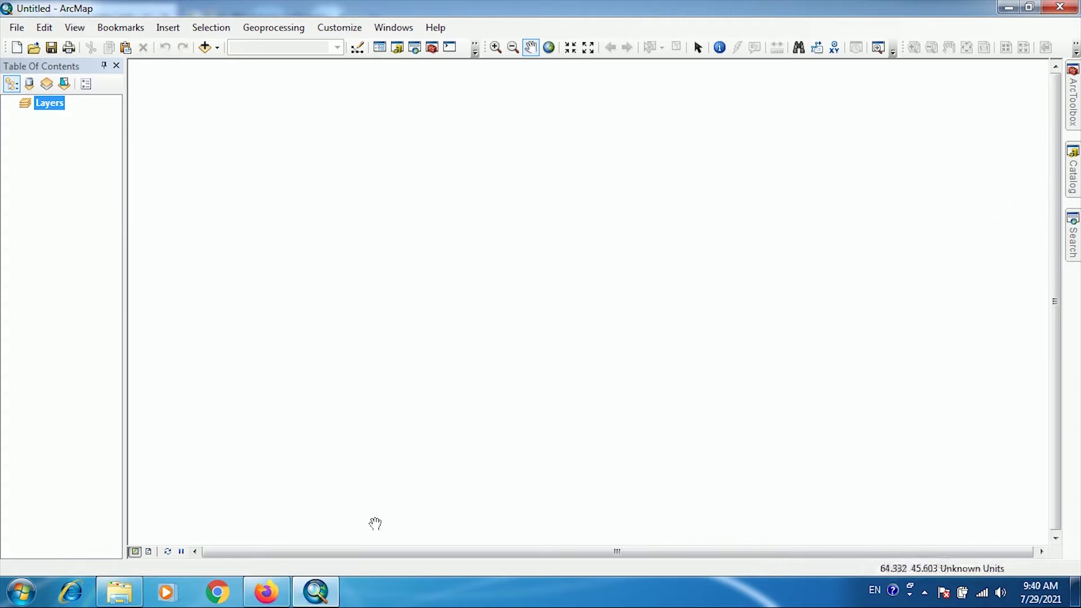
Look at the Creatingshp folder inside D:\Arc_lesson in Windows Explorer and return to ArcMap.
click(121, 598)
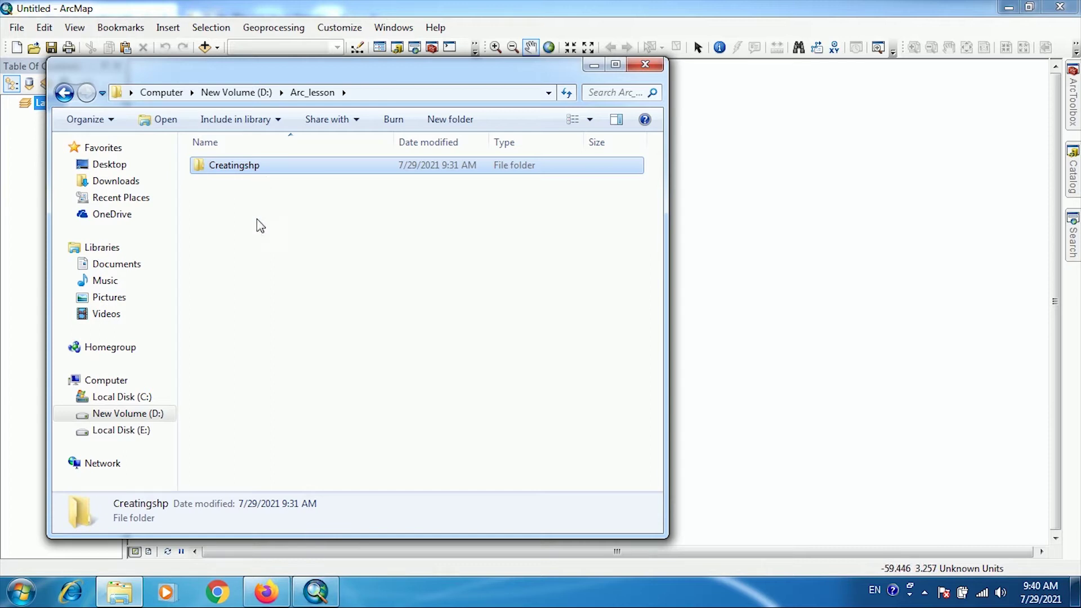
mouse_move(319, 601)
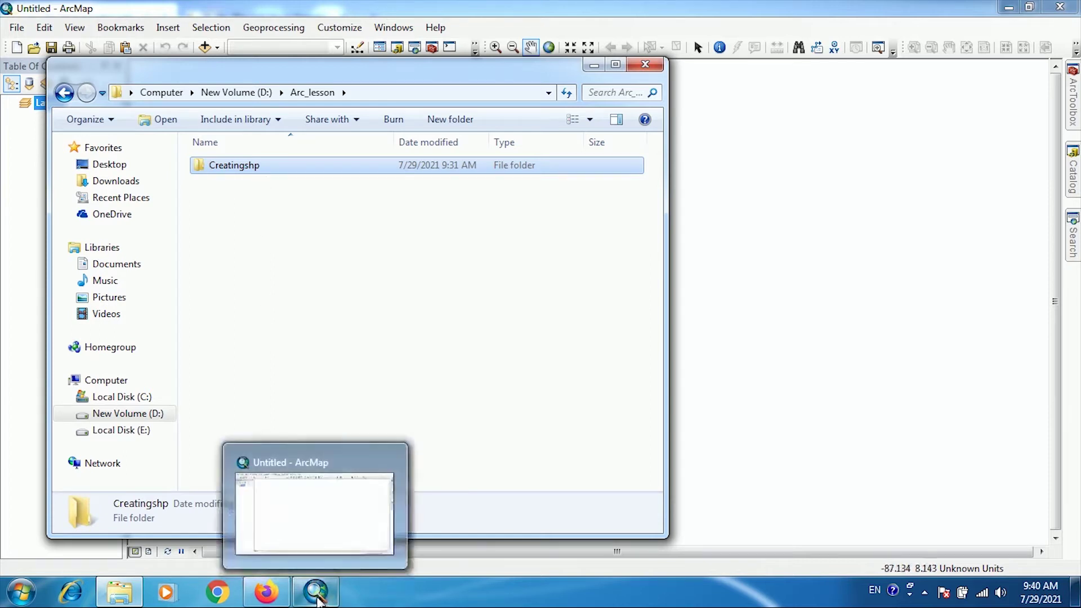
click(318, 601)
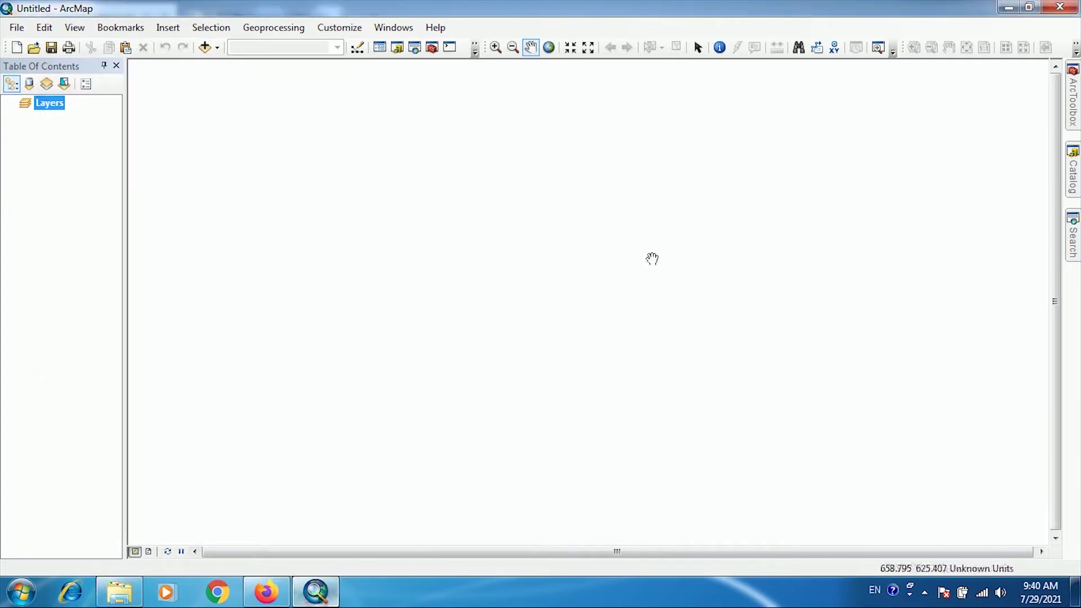
Add a folder connection to D:\Arc_lesson\Creatingshp in the Catalog.
click(1072, 175)
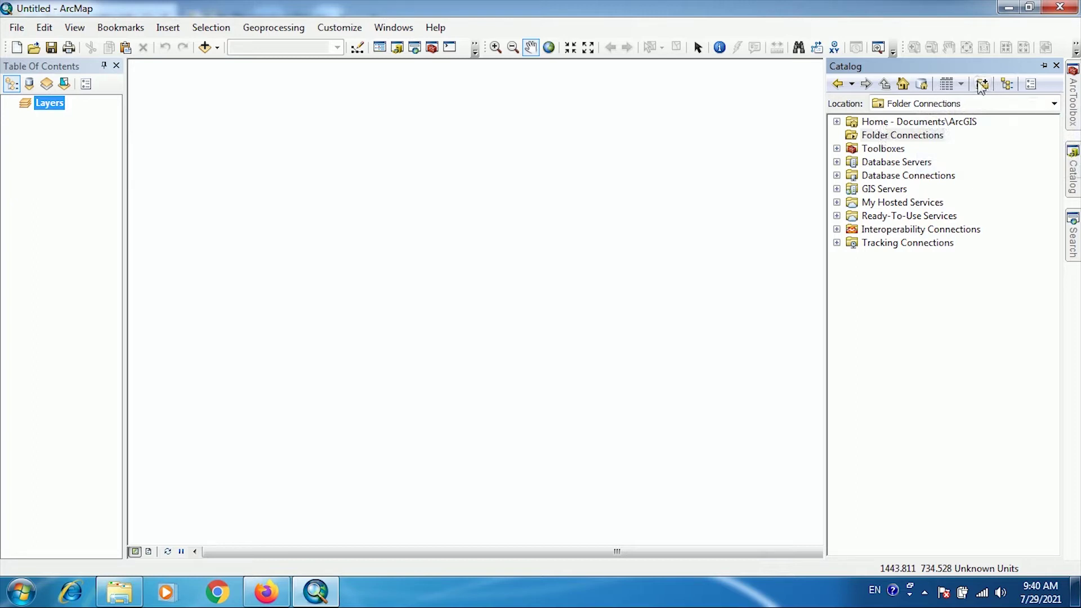
click(867, 137)
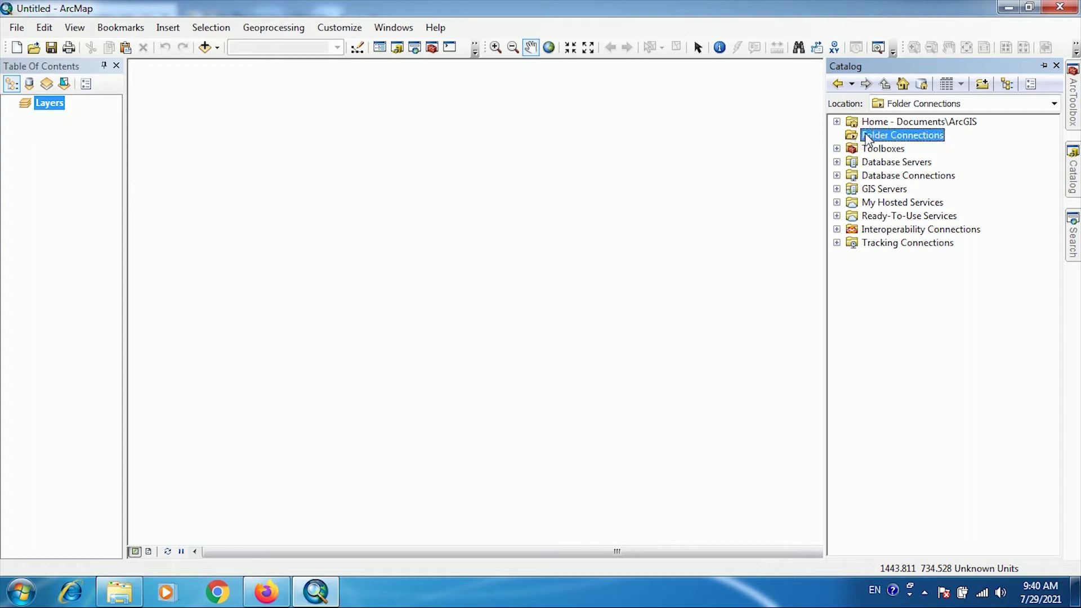
right_click(868, 138)
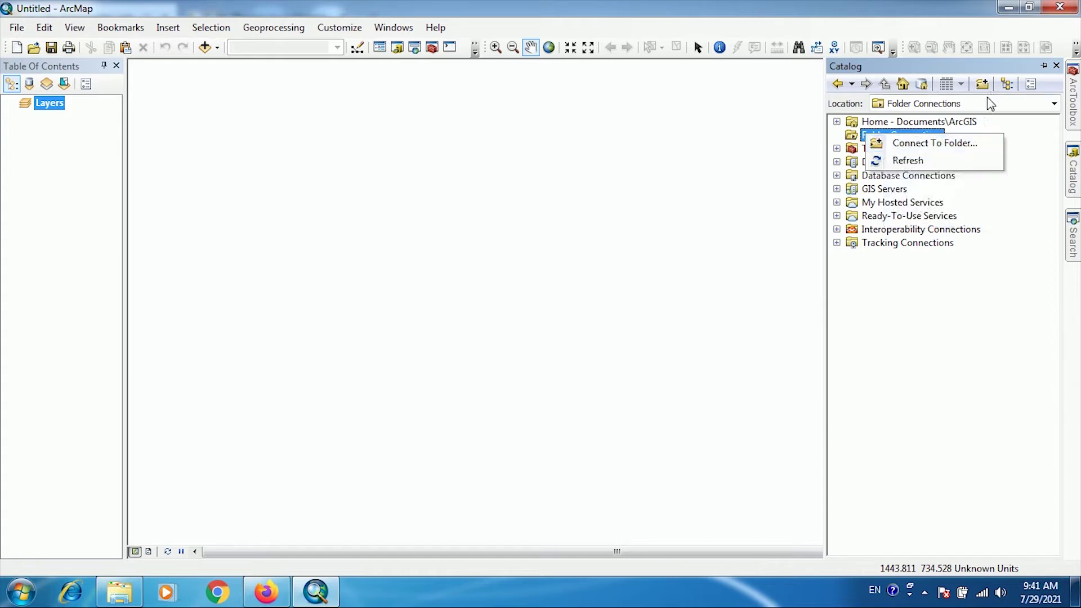
click(949, 146)
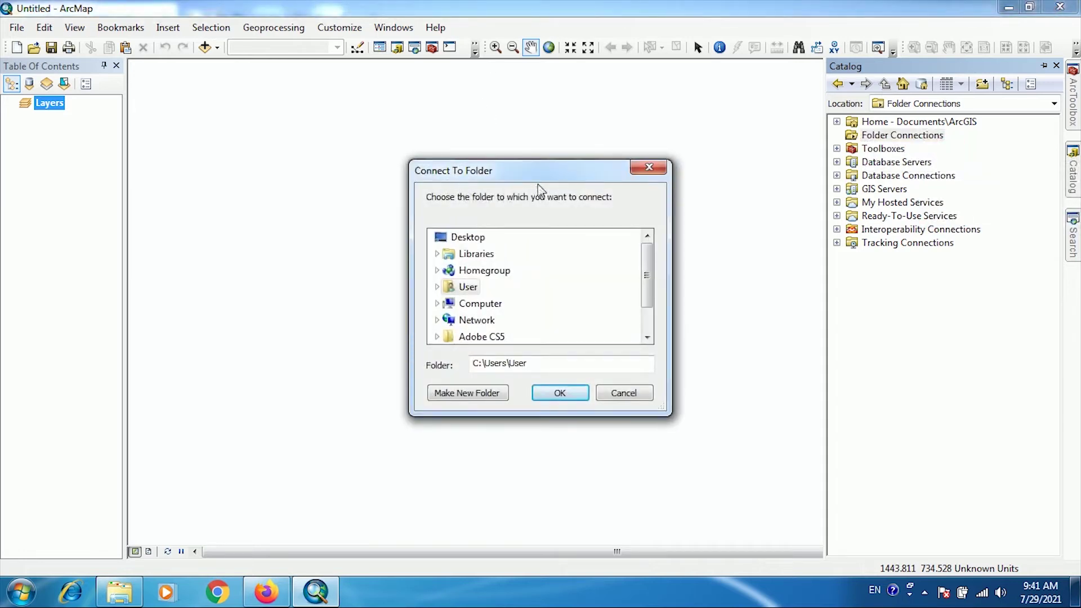
click(470, 307)
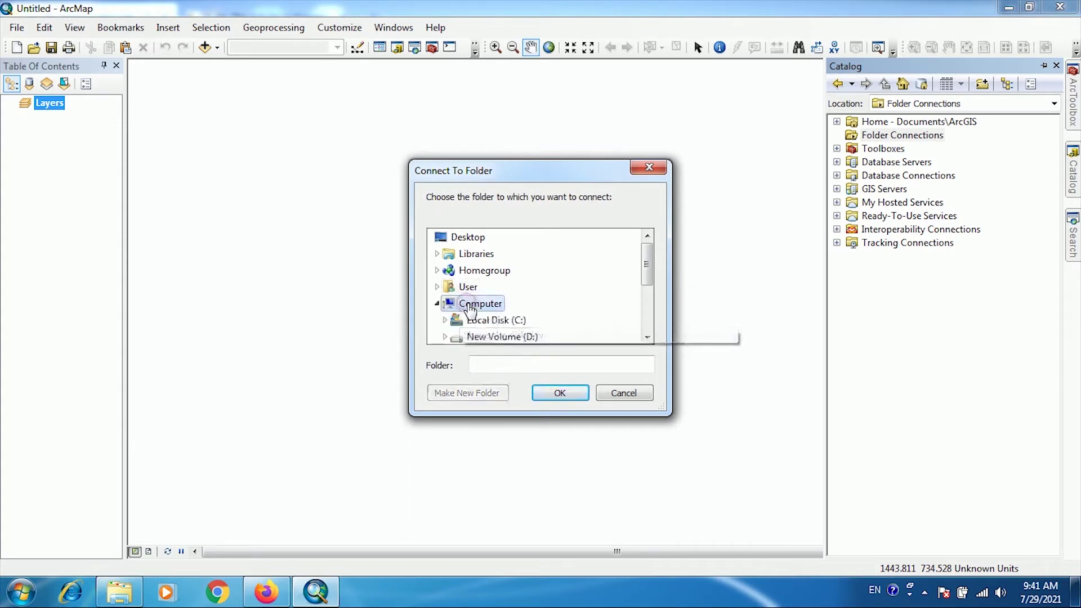
click(524, 336)
drag(648, 265, 647, 269)
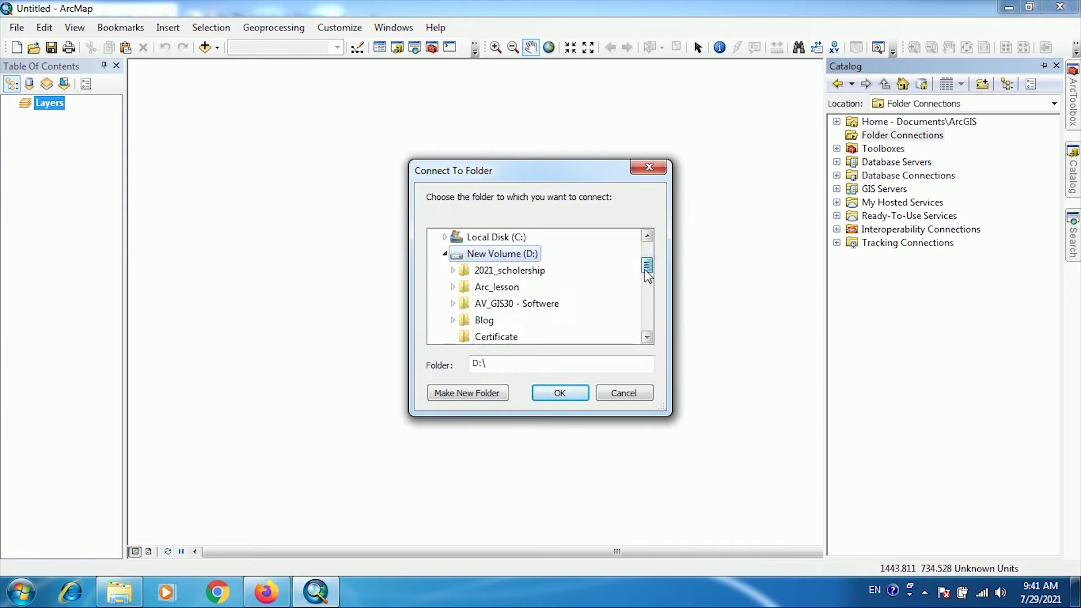
click(500, 288)
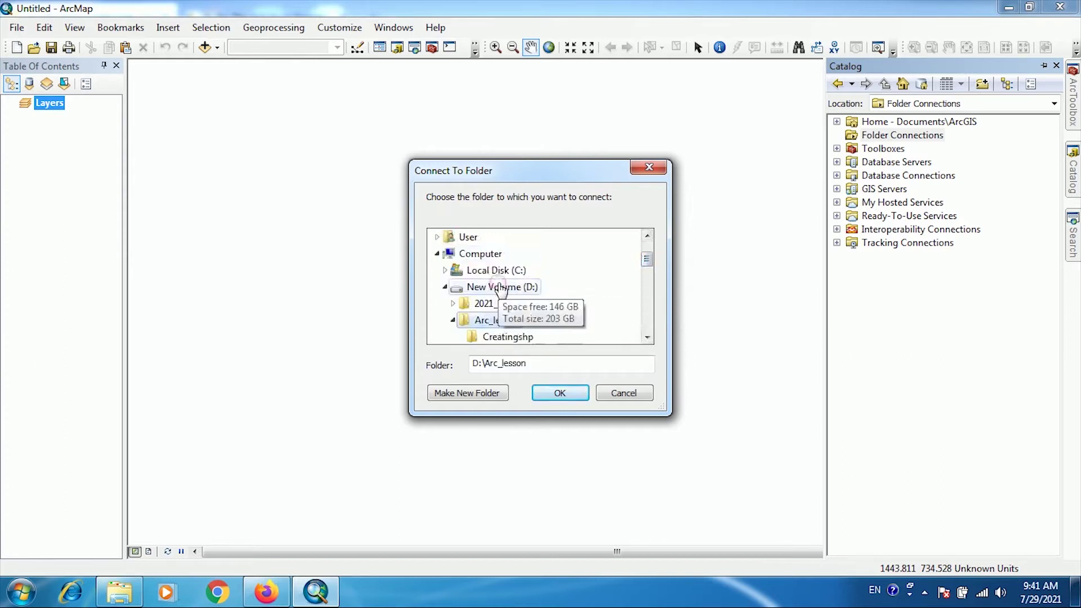
click(508, 338)
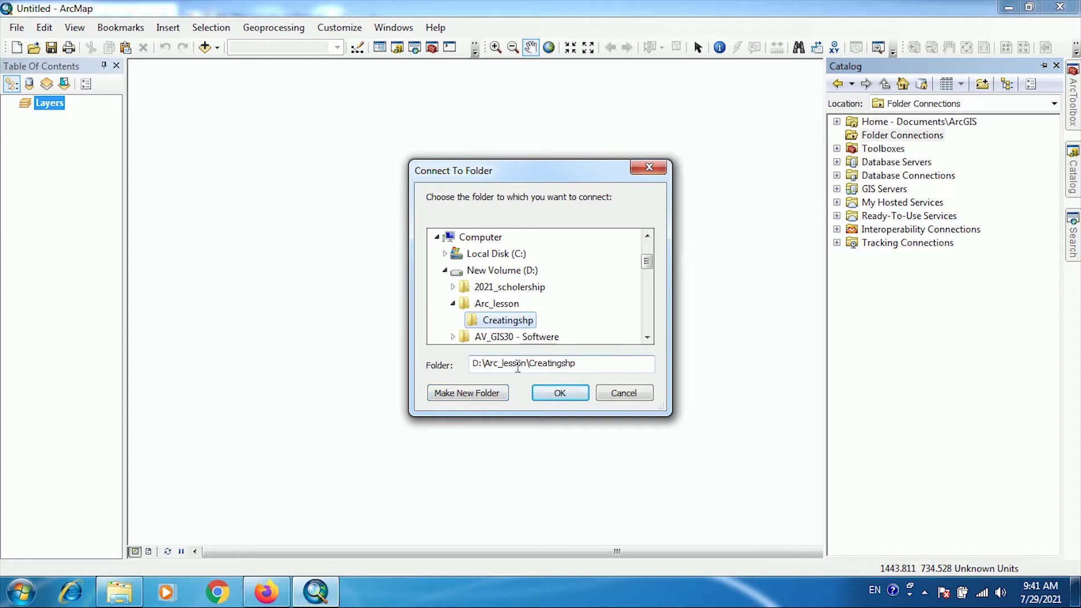
click(570, 397)
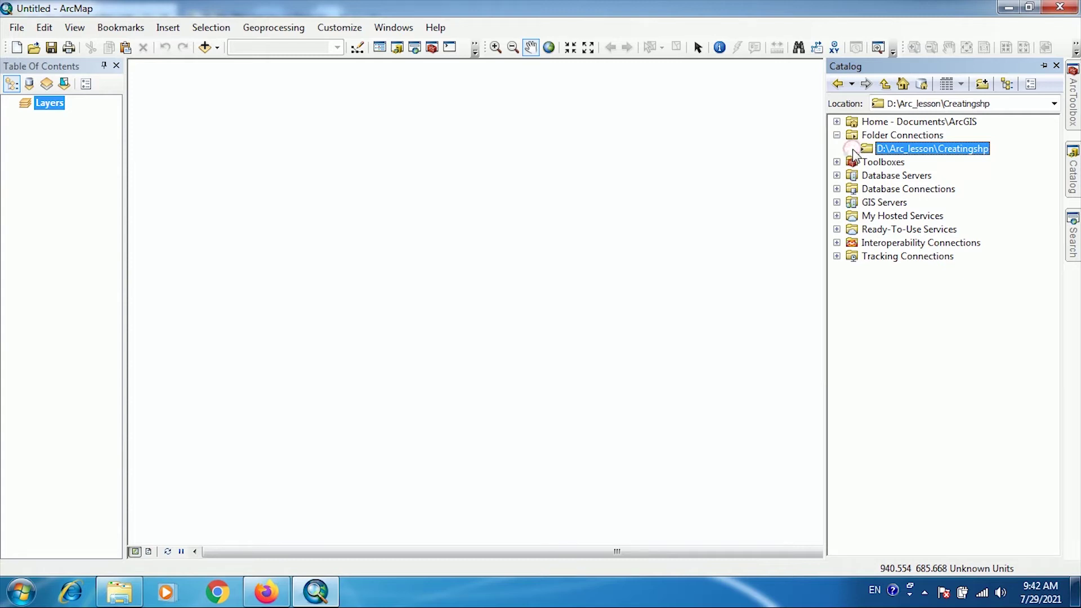
Check the contents of the Creatingshp folder in Windows Explorer and return to the ArcMap Catalog.
click(127, 598)
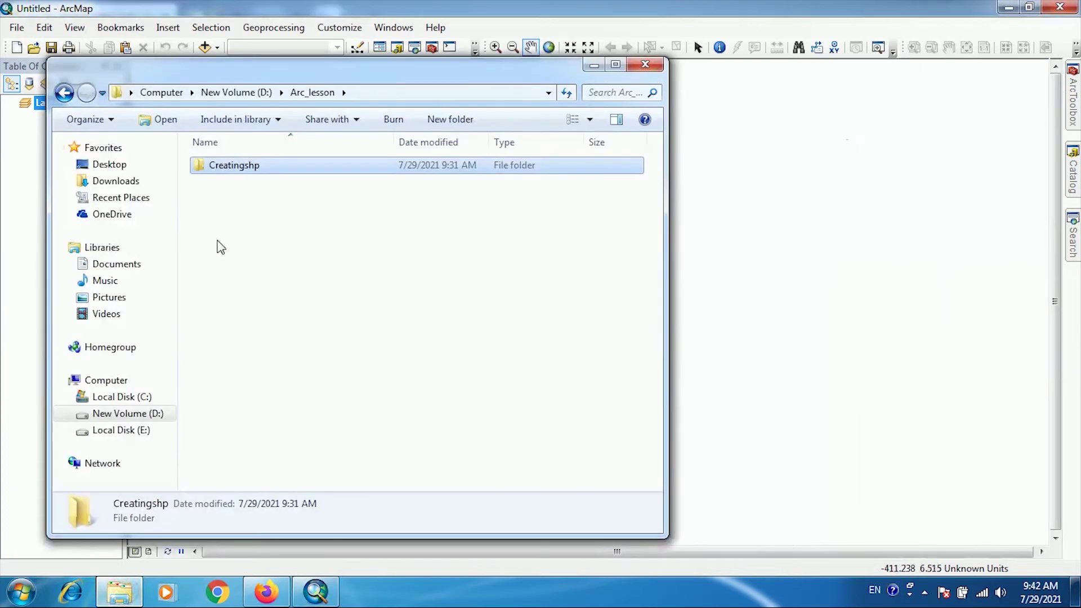
double_click(214, 171)
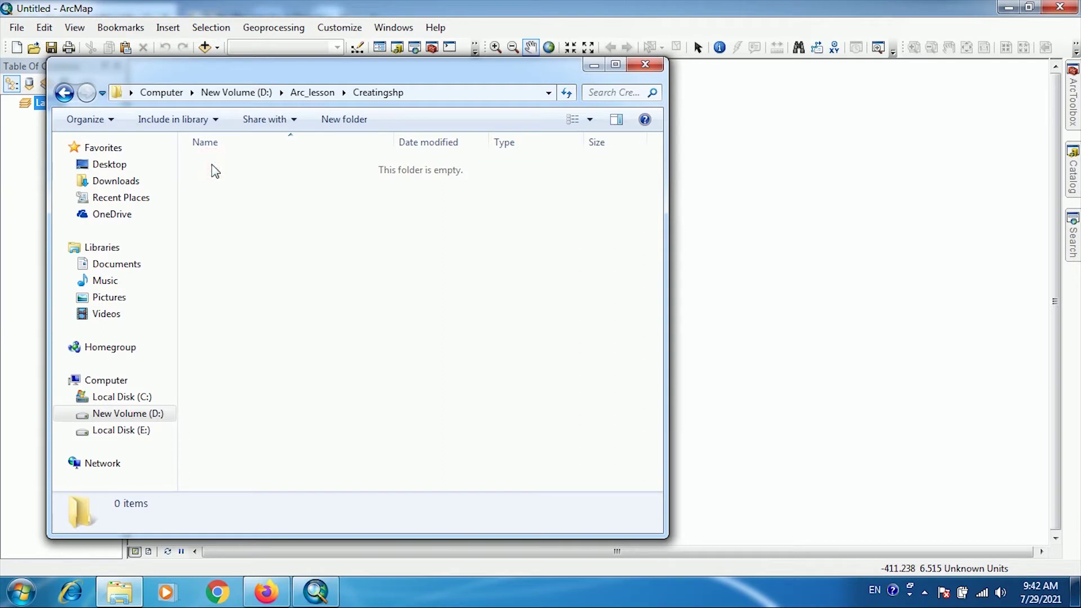
click(63, 94)
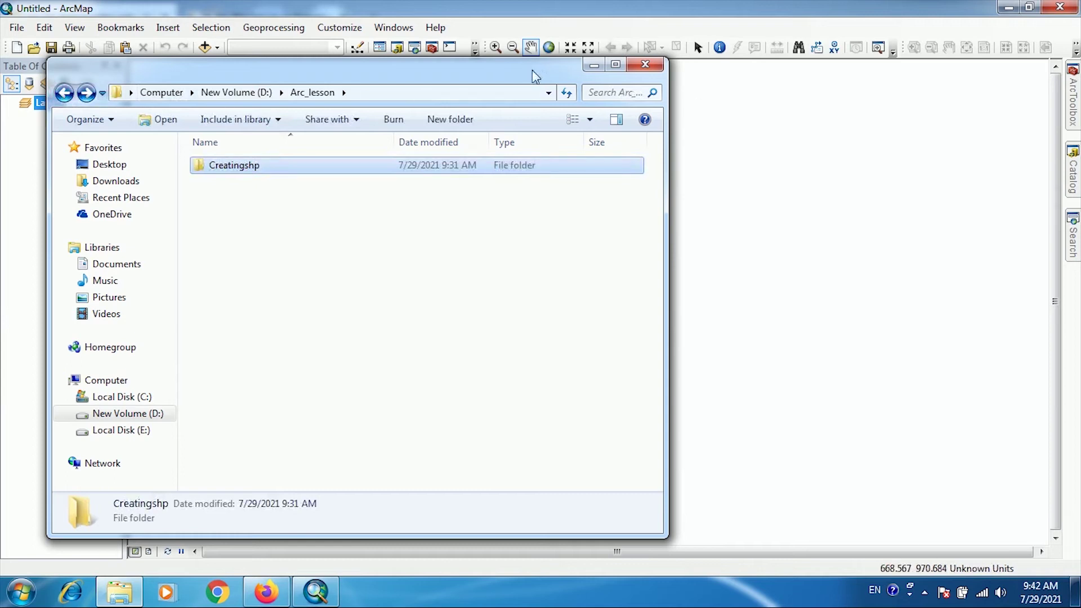
click(1074, 180)
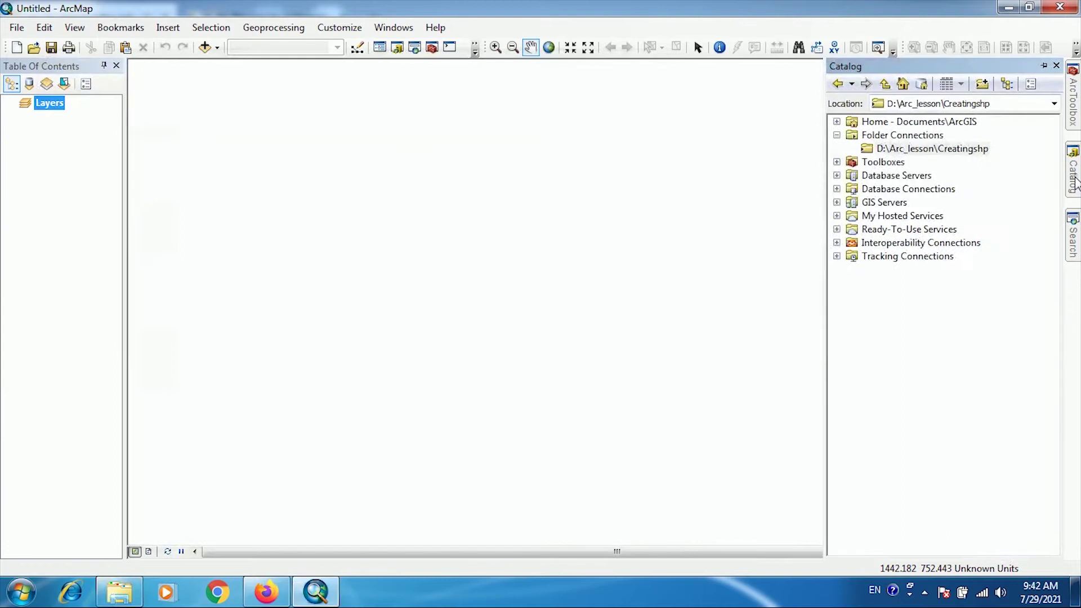
click(927, 150)
right_click(927, 155)
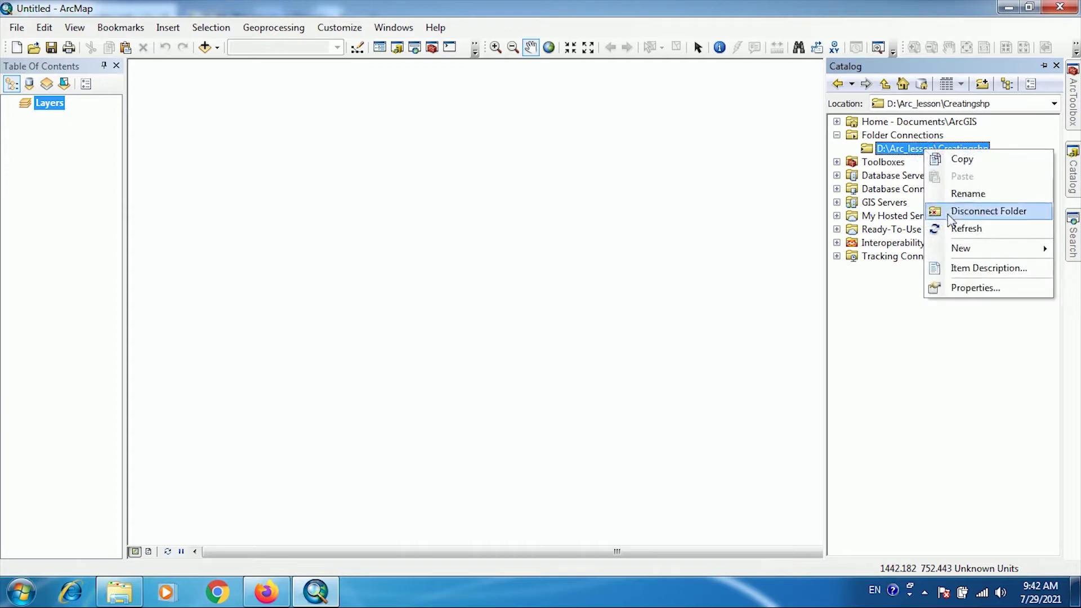
mouse_move(960, 251)
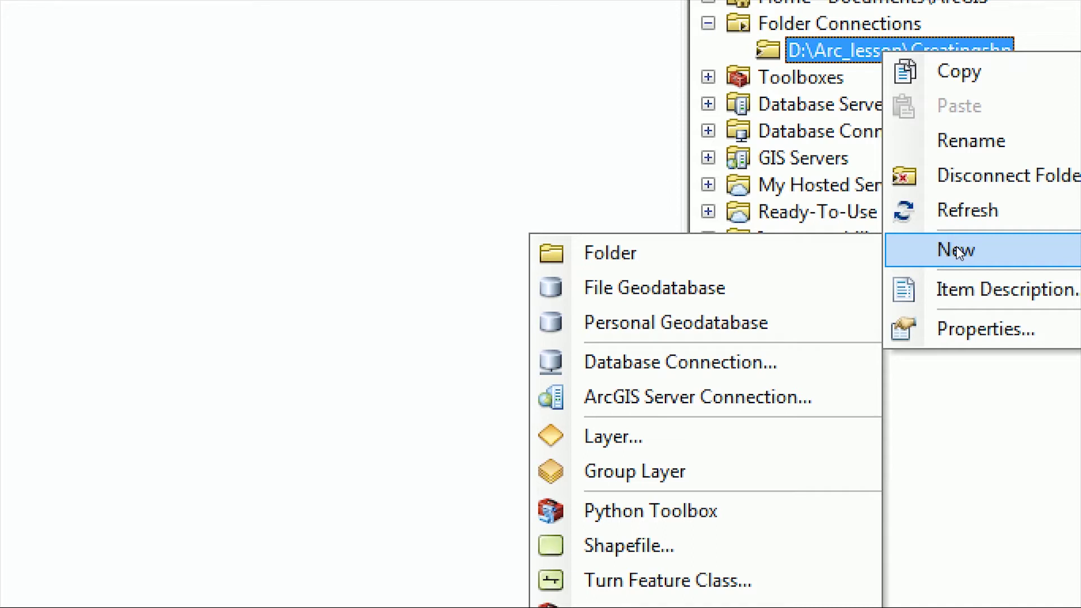
key(Escape)
key(Escape)
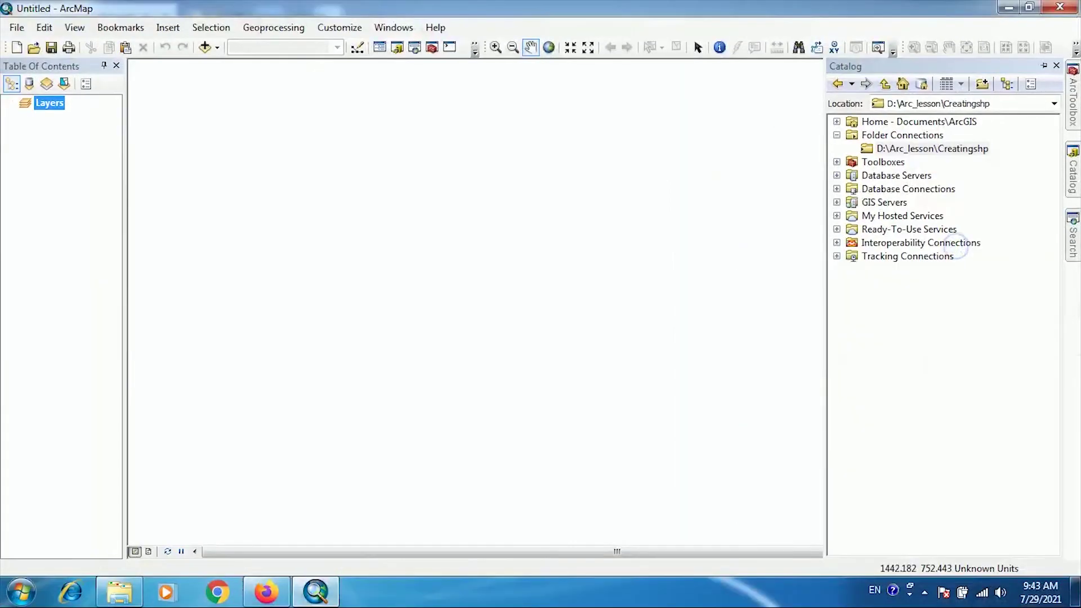
Start a new shapefile in the connected Creatingshp folder, named Point, with the feature type Point.
right_click(956, 153)
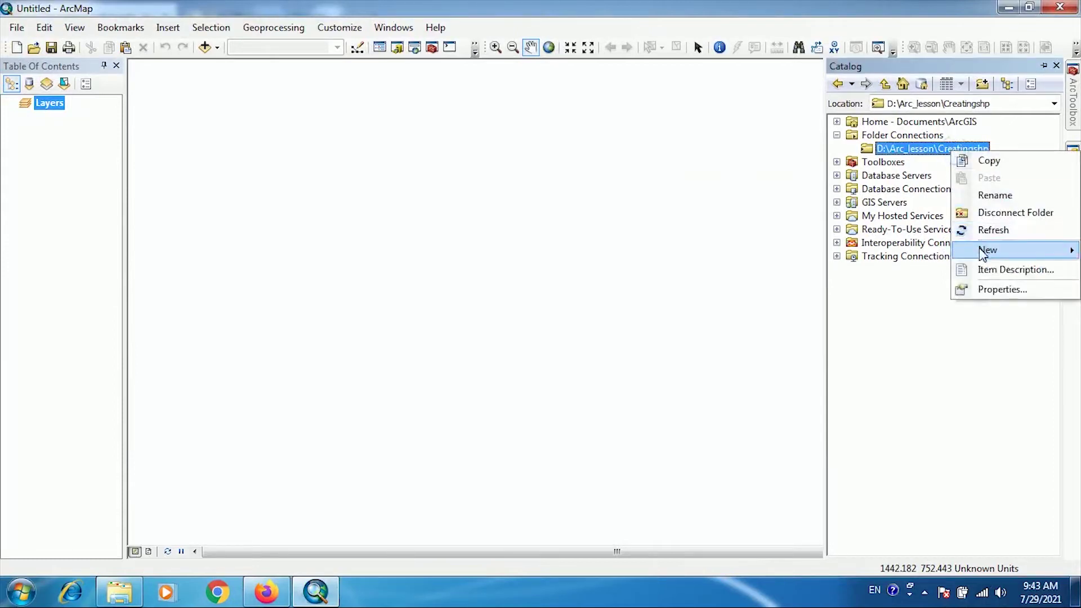
mouse_move(978, 251)
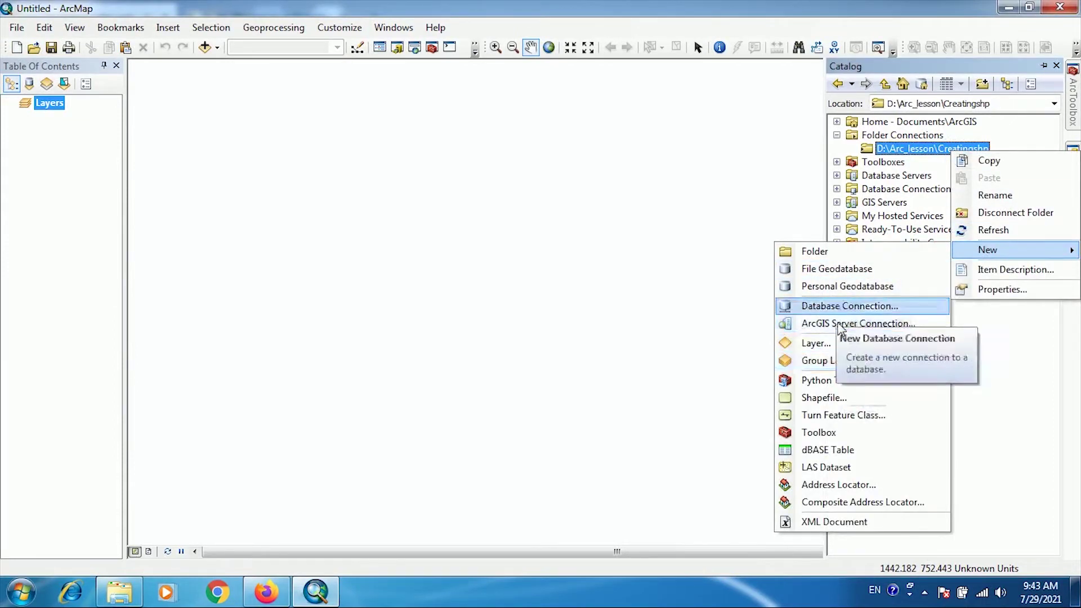
click(824, 397)
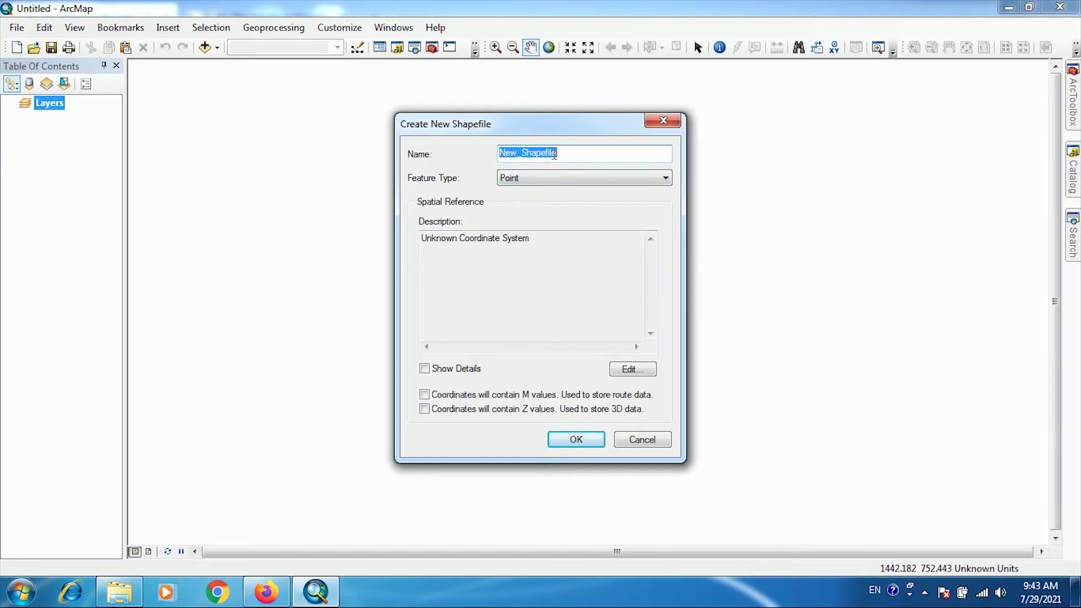
drag(560, 153, 499, 154)
text(Point)
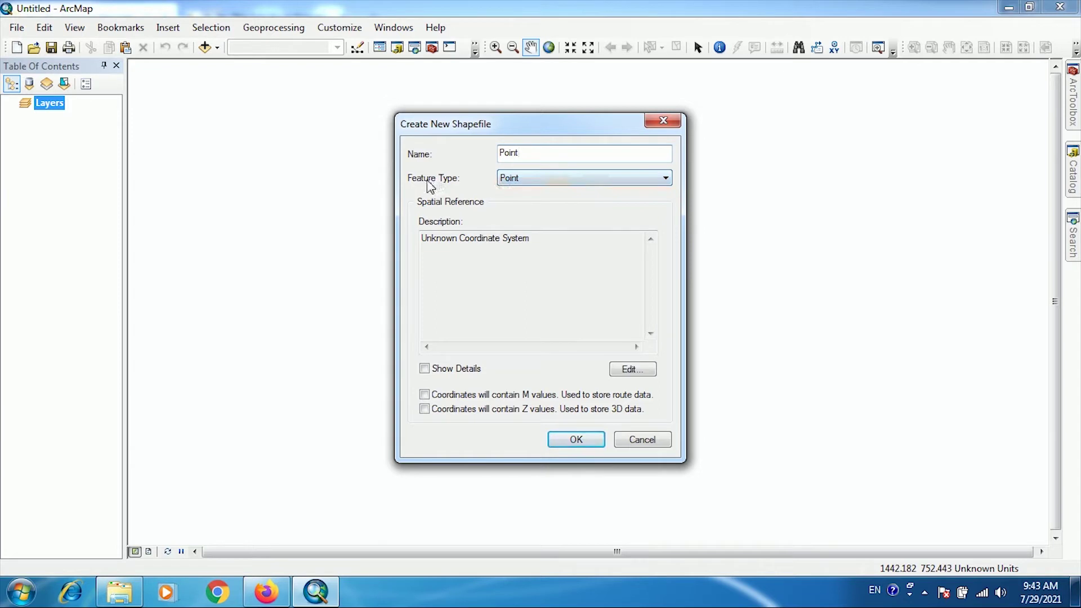
click(667, 178)
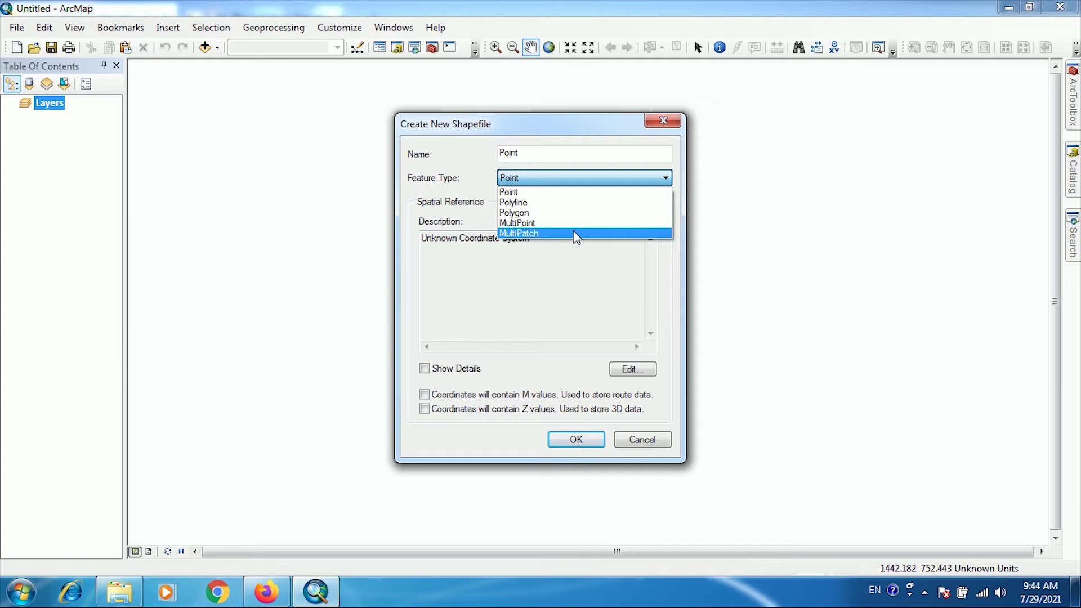
click(528, 194)
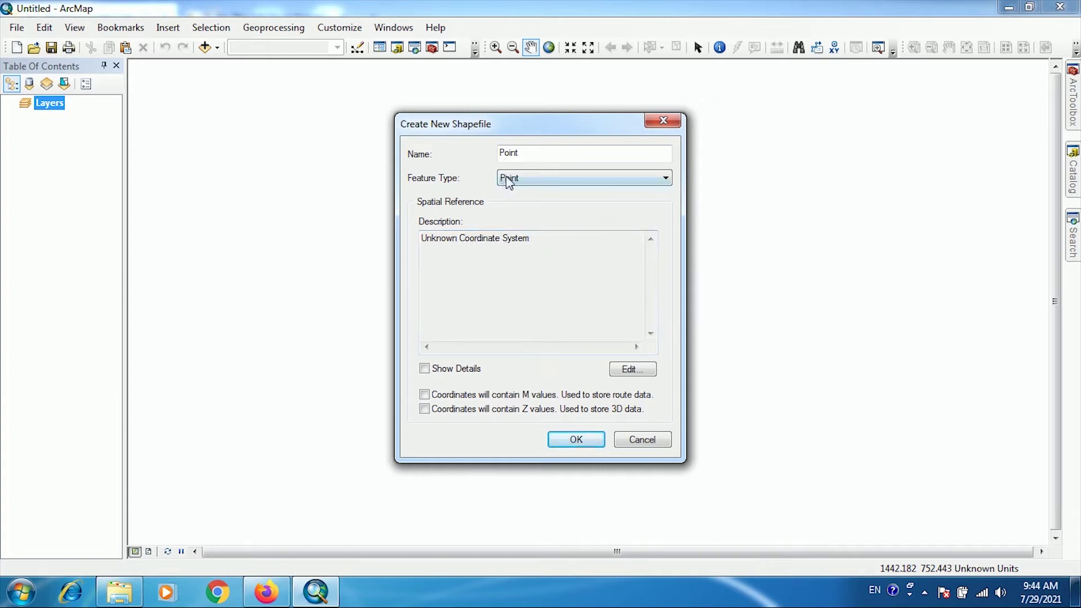
Assign the projected world coordinate system WGS 1984 World Mercator to the new shapefile and create it.
click(631, 370)
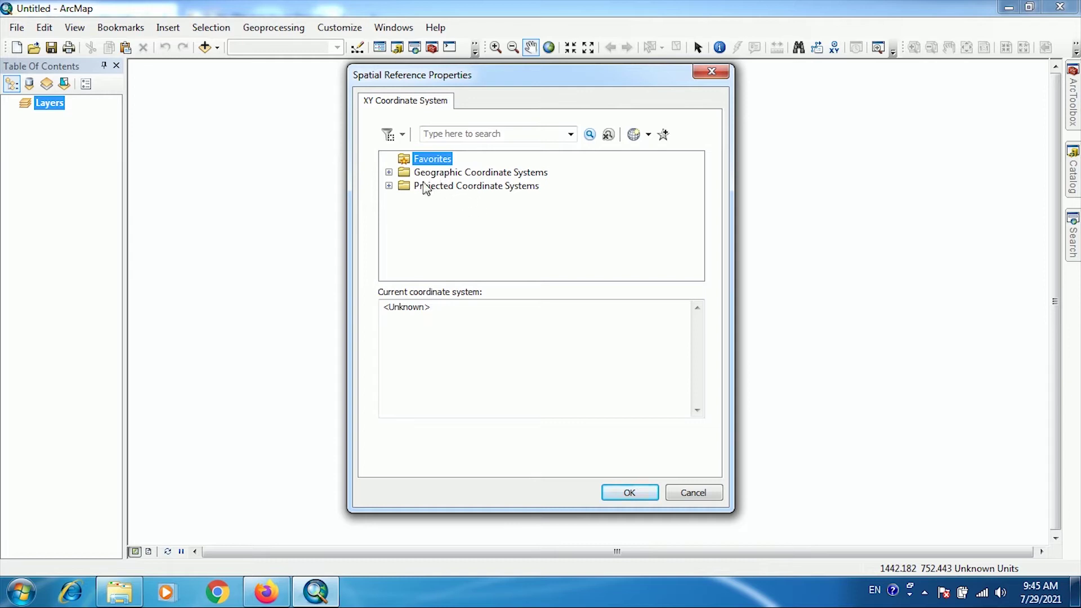
click(389, 186)
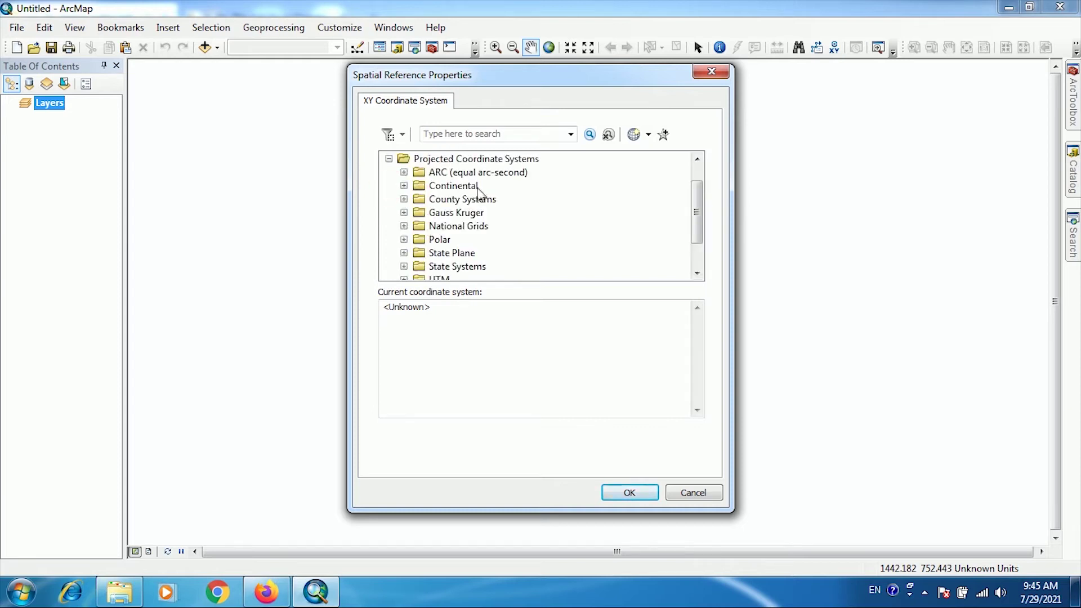
drag(697, 201, 698, 219)
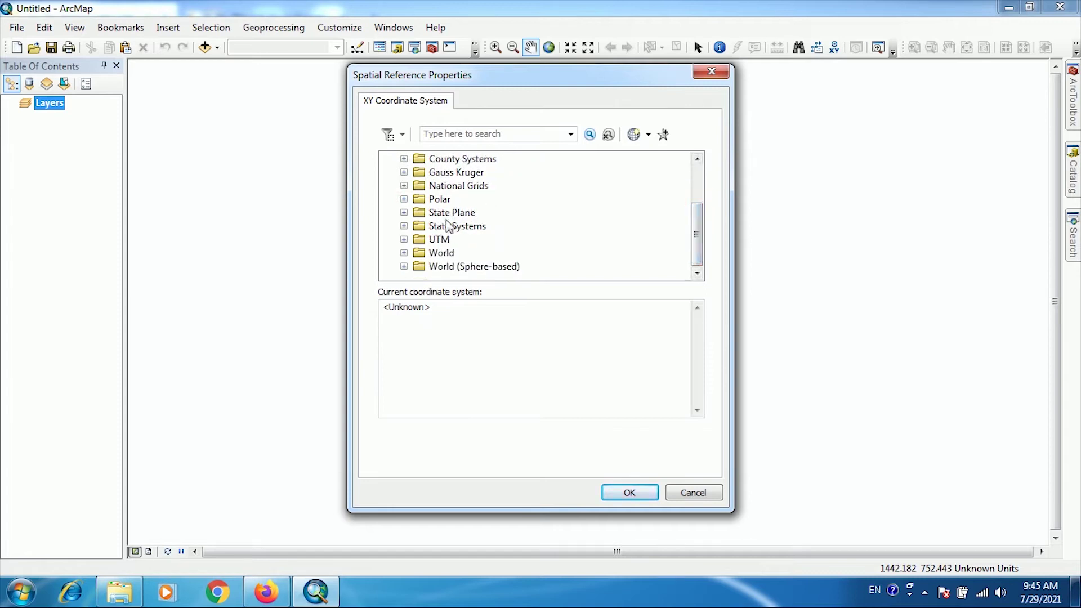
click(445, 255)
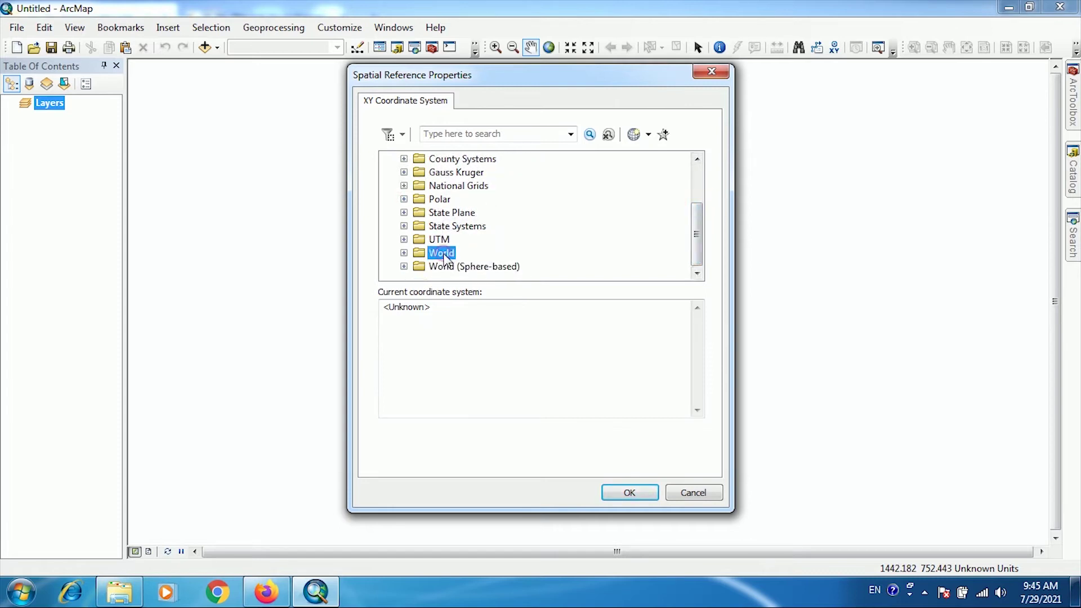
click(403, 254)
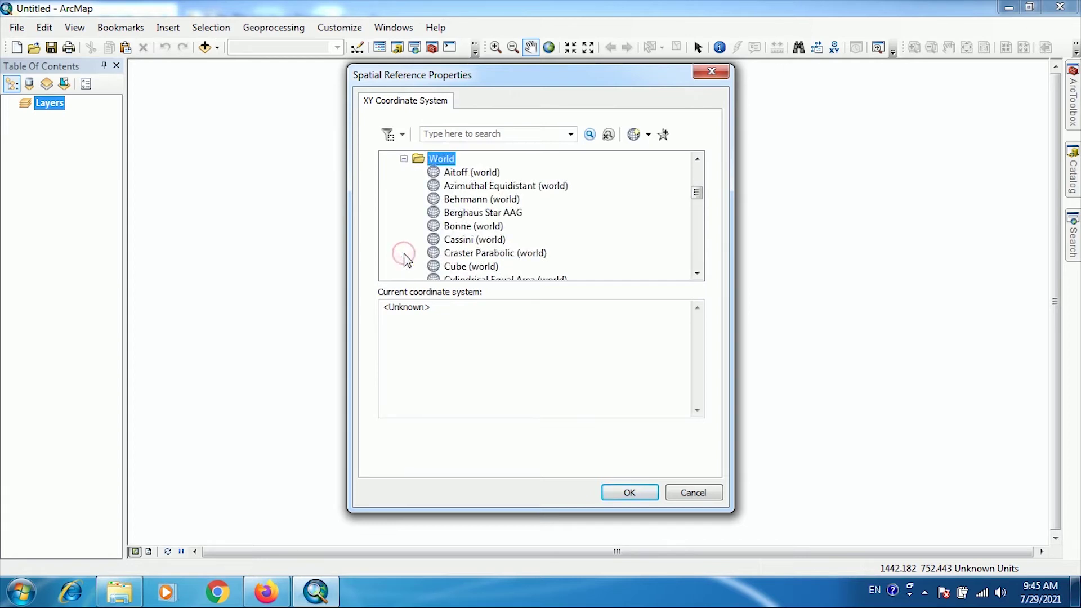
drag(698, 201, 701, 269)
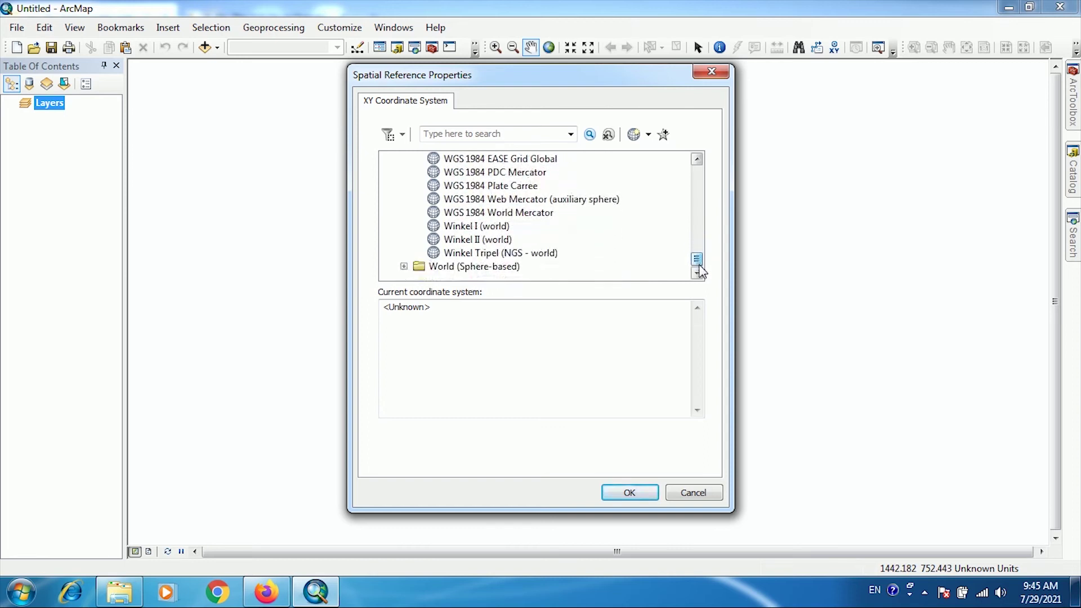
click(503, 216)
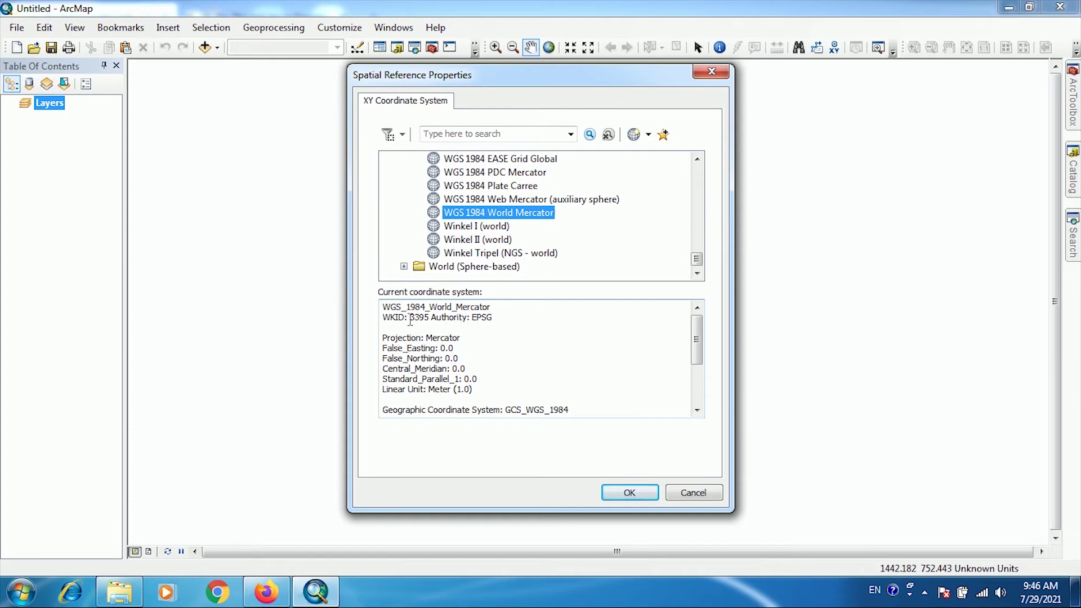
drag(410, 319, 430, 322)
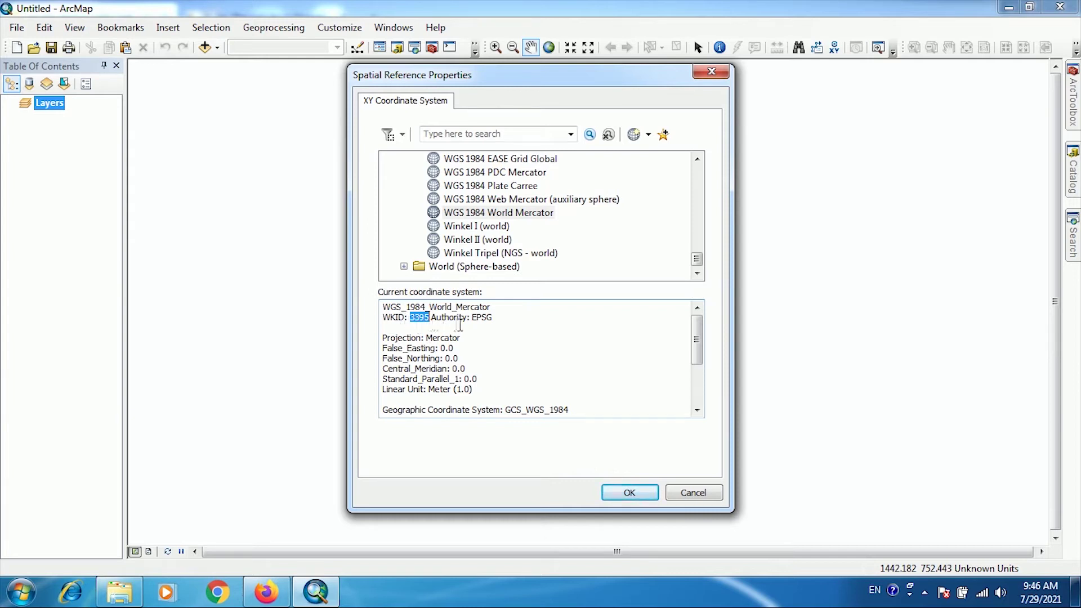
click(630, 495)
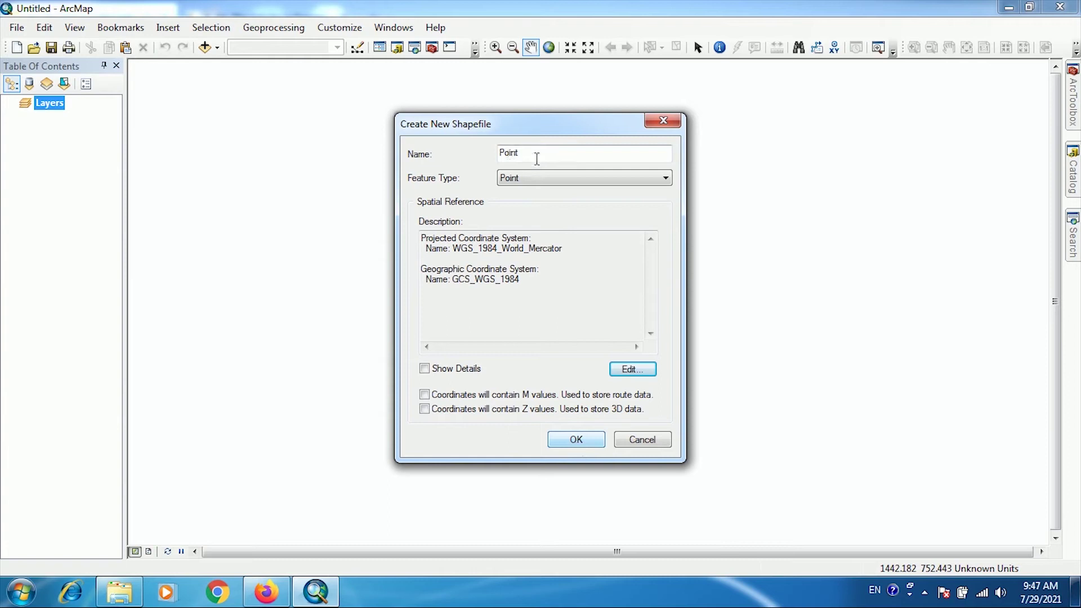
click(577, 440)
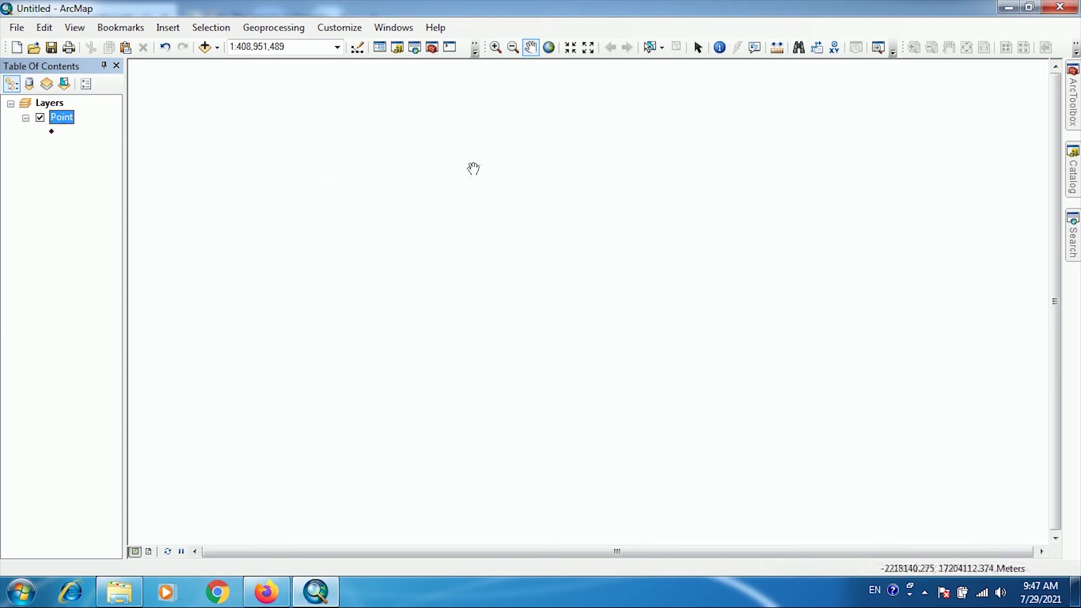
Check that the Point shapefile is listed in the Creatingshp folder and inspect the Point layer's attribute table.
click(1073, 186)
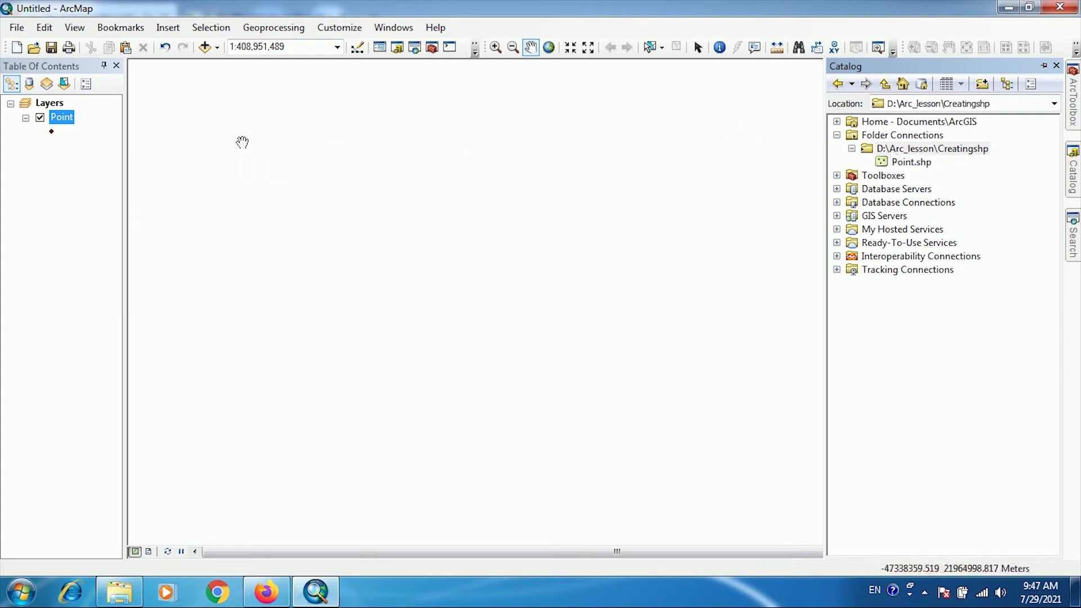
right_click(61, 122)
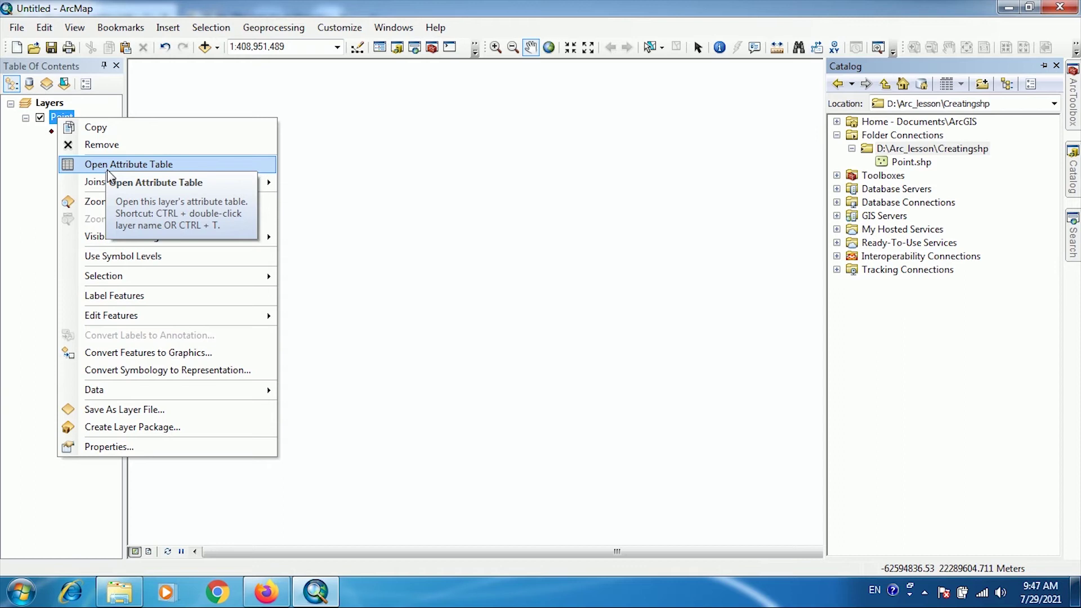
click(107, 168)
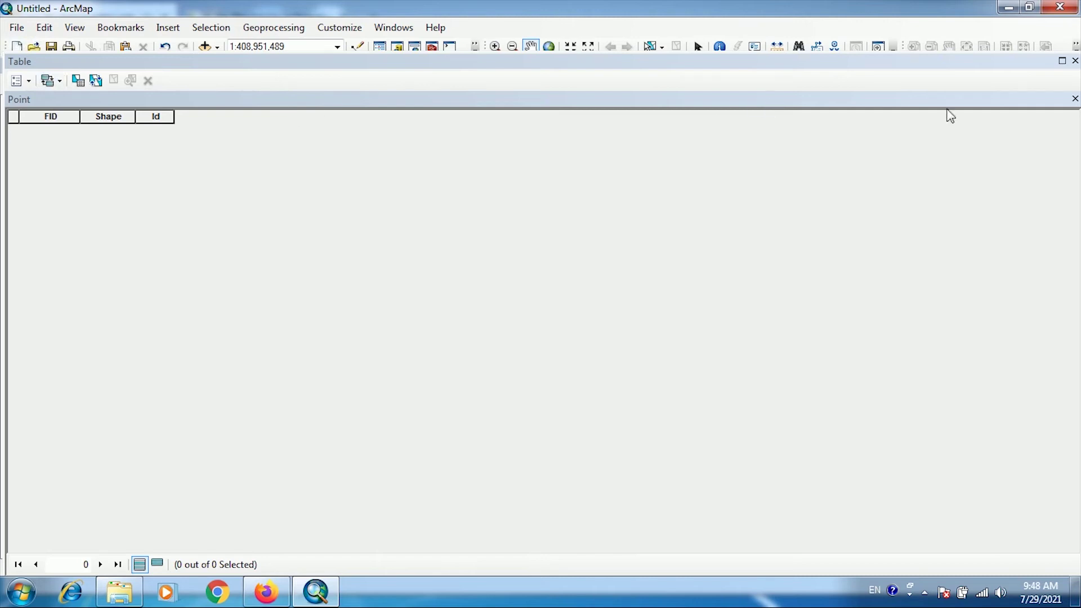
click(1075, 62)
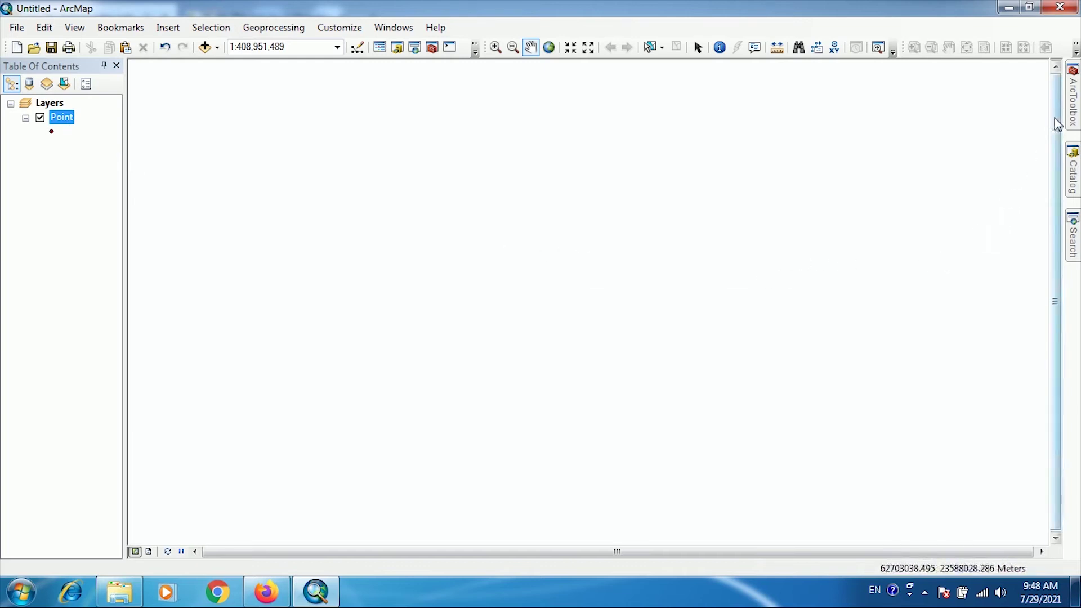
Open the Create Feature Class tool from the Feature Class toolset of the Data Management Tools in ArcToolbox.
mouse_move(1074, 110)
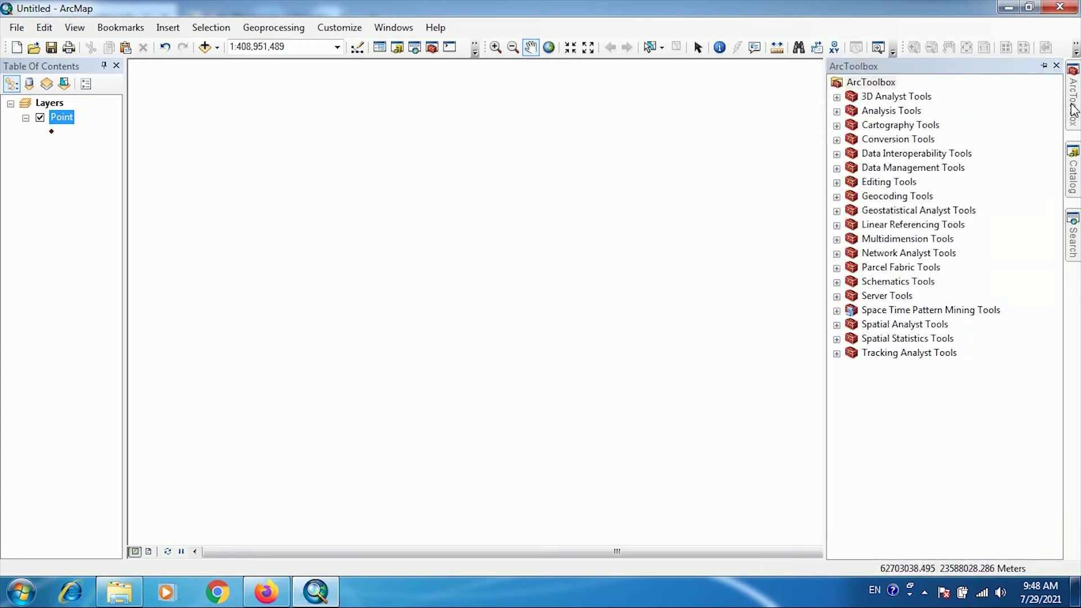
click(1074, 110)
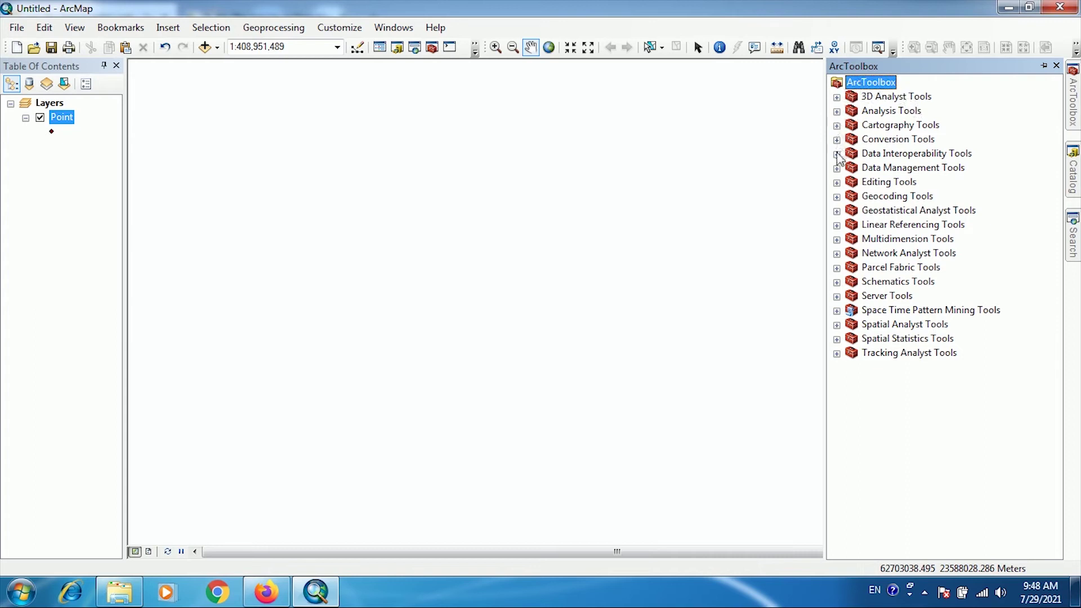
click(903, 171)
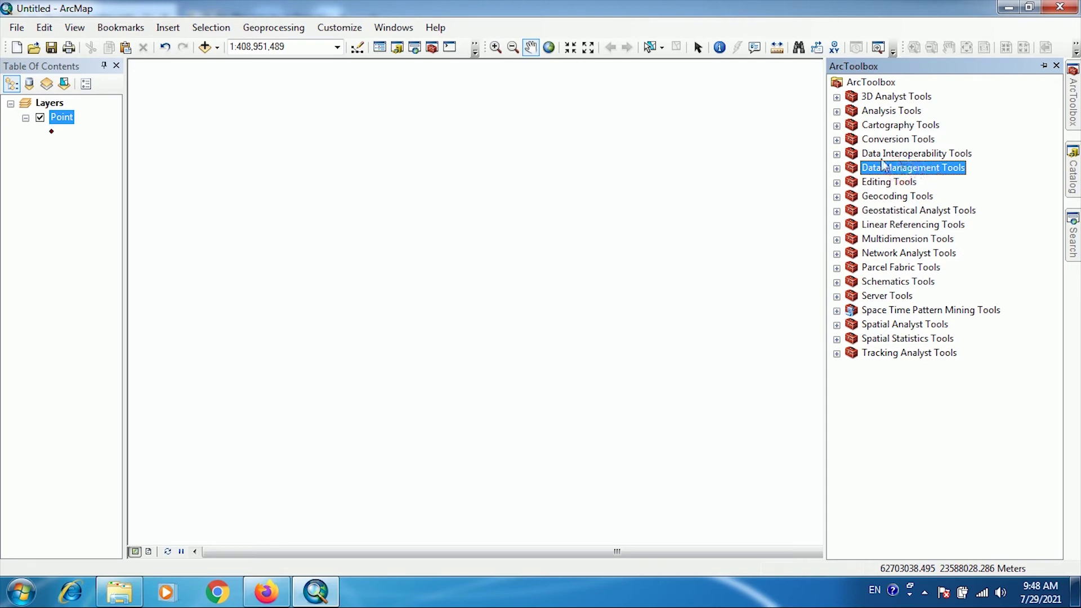
click(837, 169)
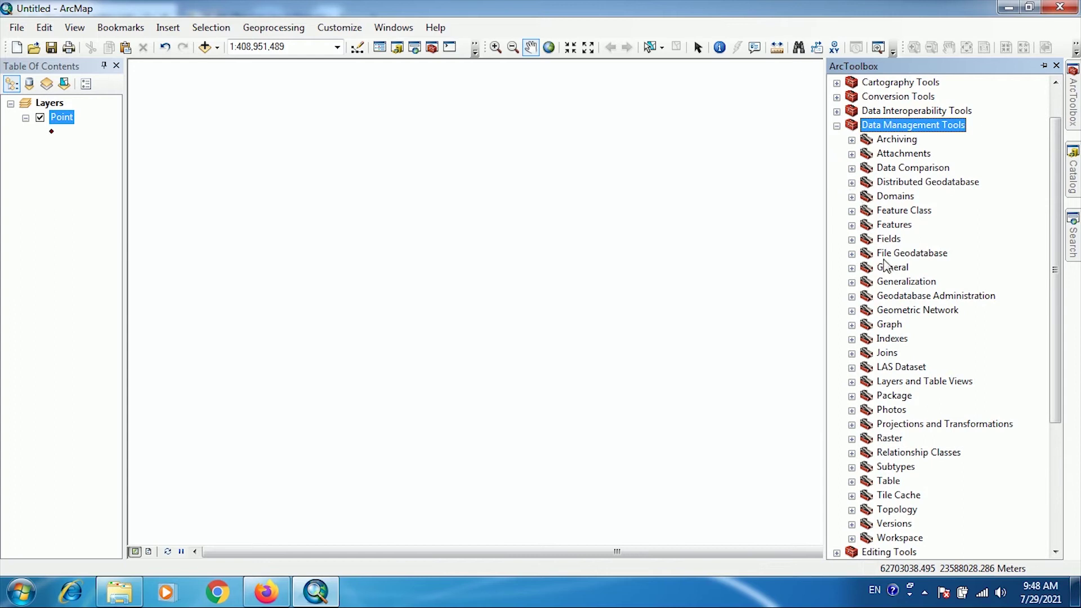
click(882, 214)
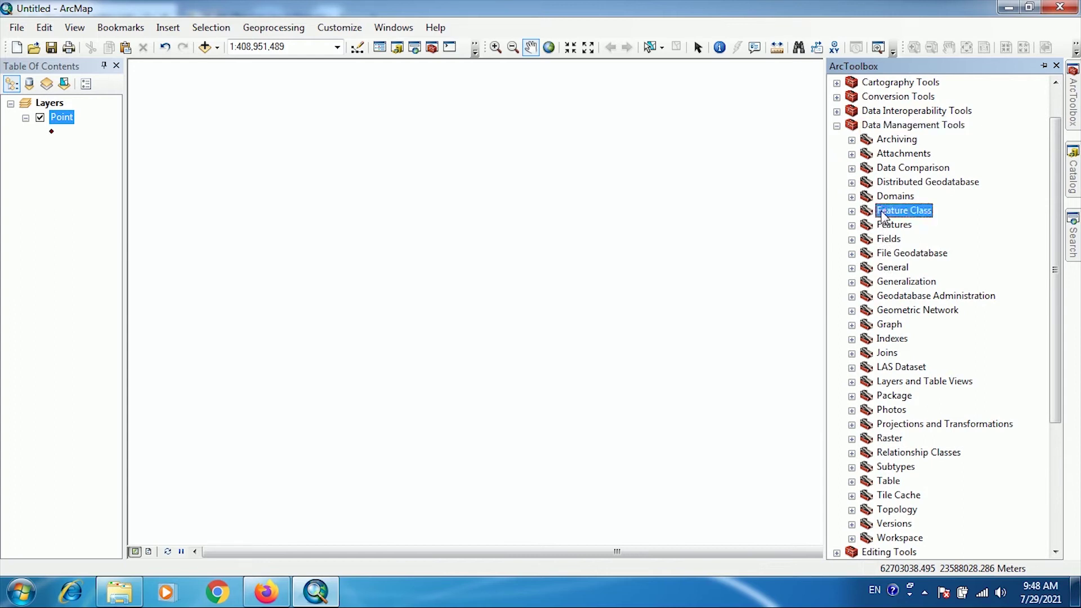
click(852, 211)
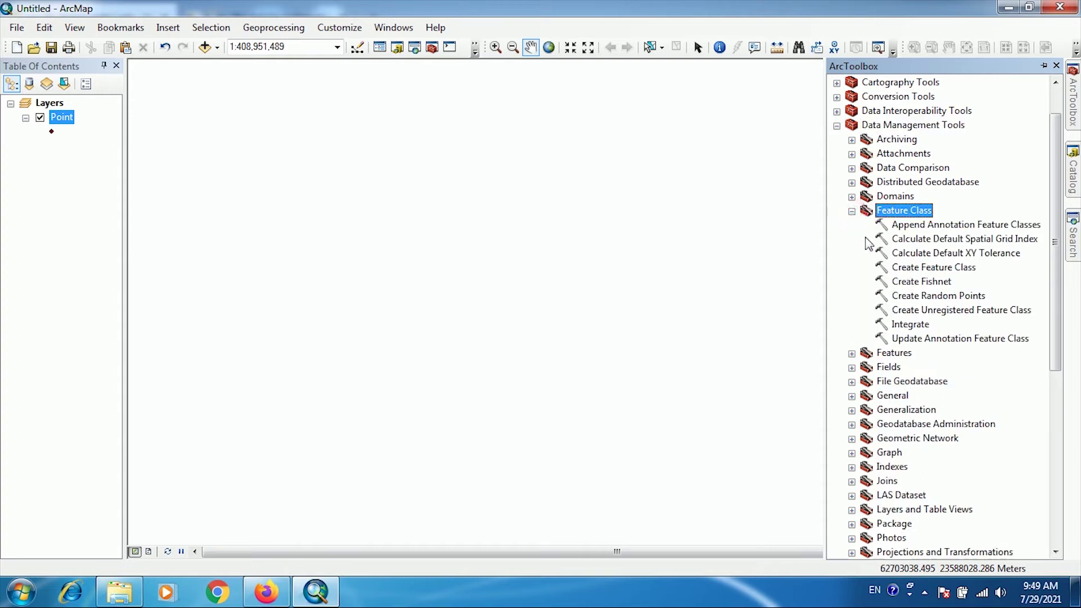
click(913, 273)
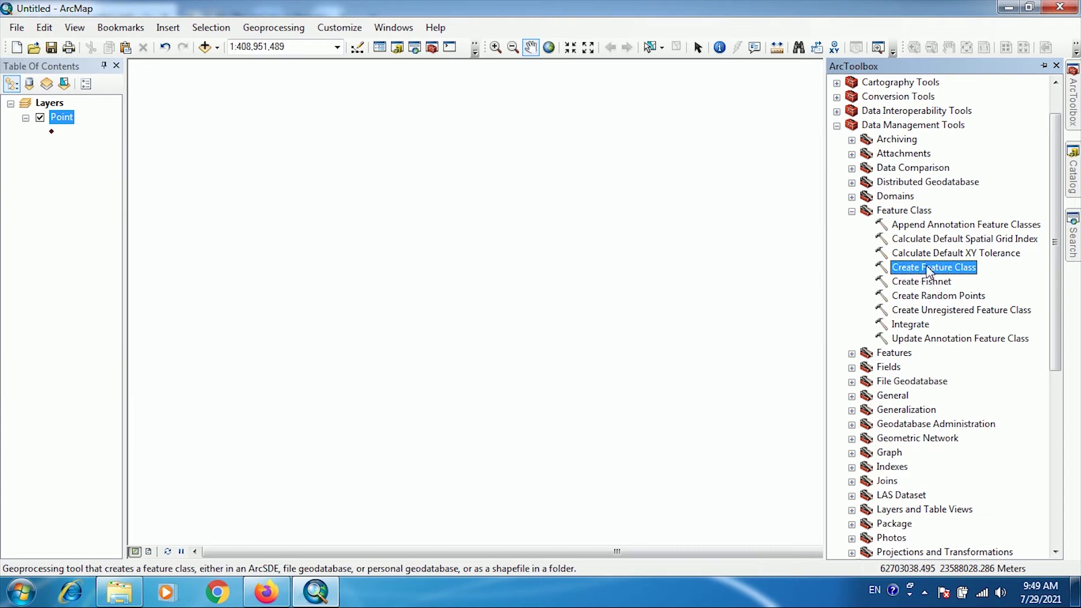
double_click(930, 271)
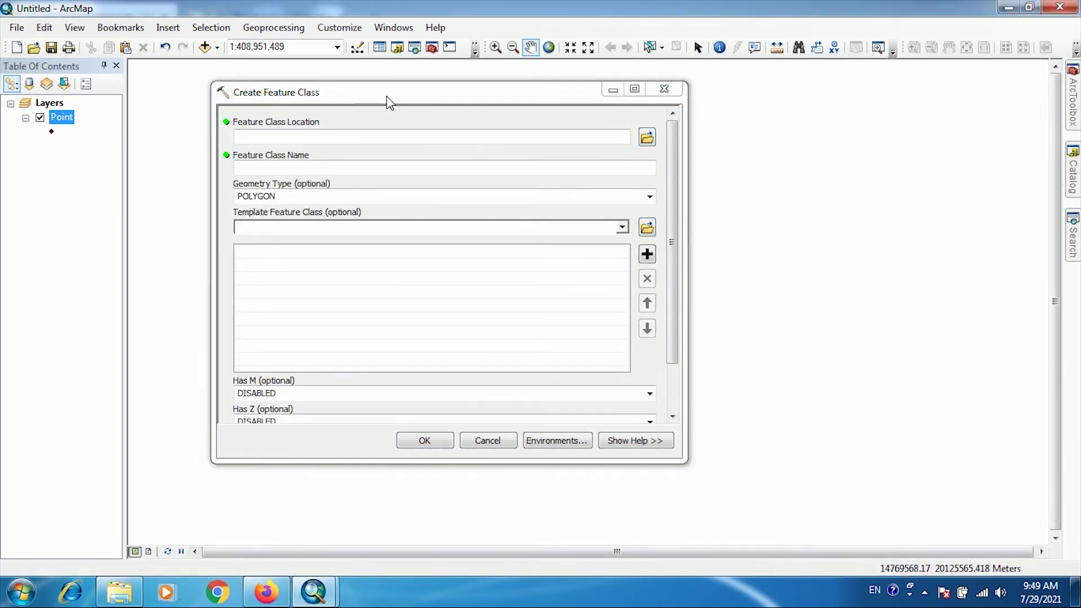
Set the feature class location to D:\Arc_lesson\Creatingshp, the name to Line and the geometry type to POLYLINE.
click(322, 136)
drag(674, 248, 673, 296)
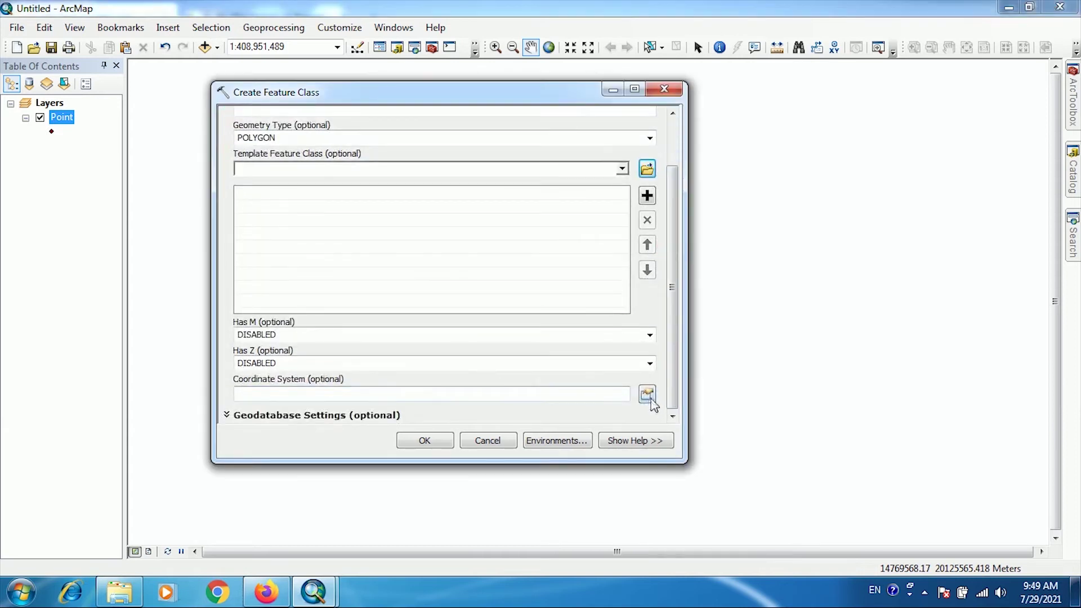
scroll(674, 372, up, 3)
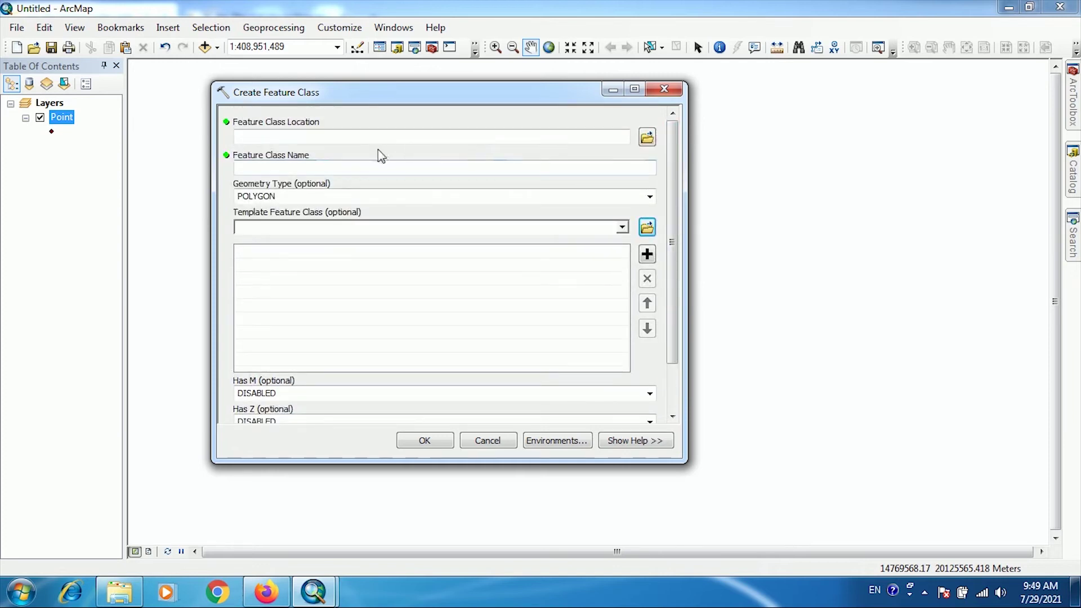
click(648, 139)
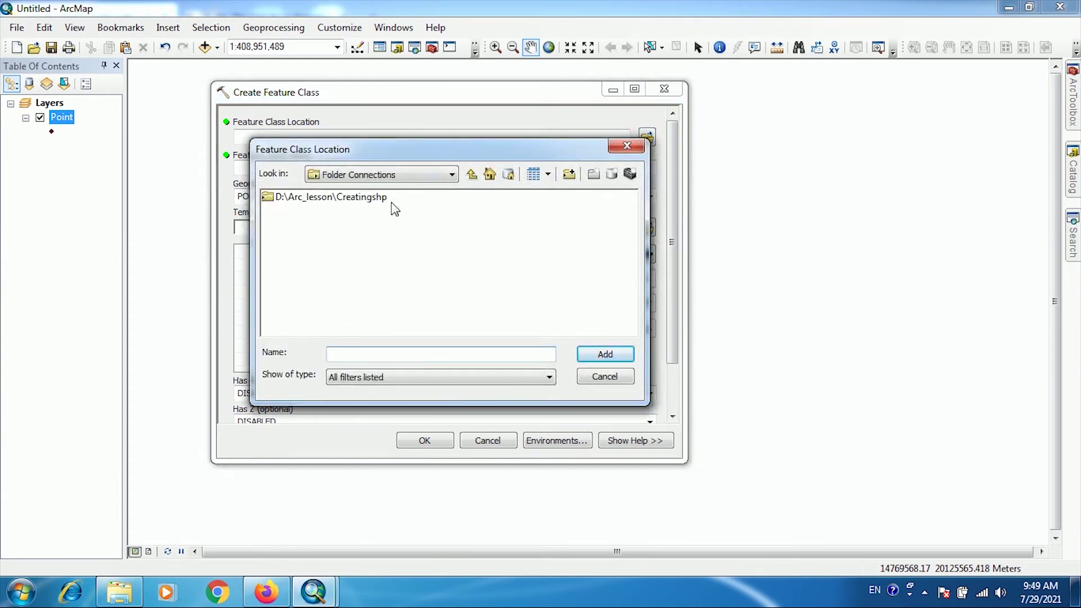
click(347, 202)
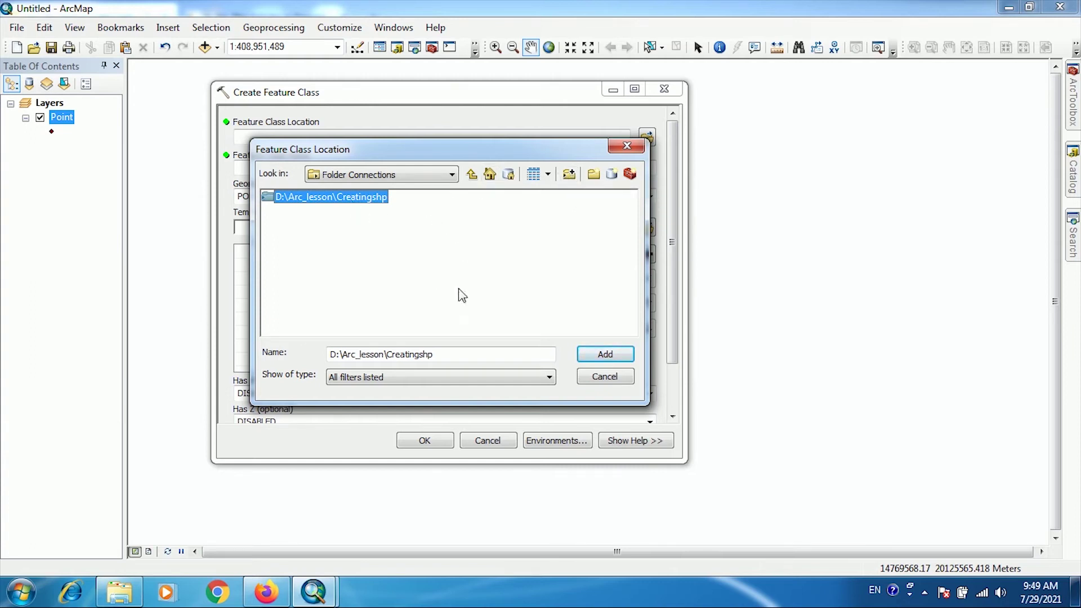
click(597, 353)
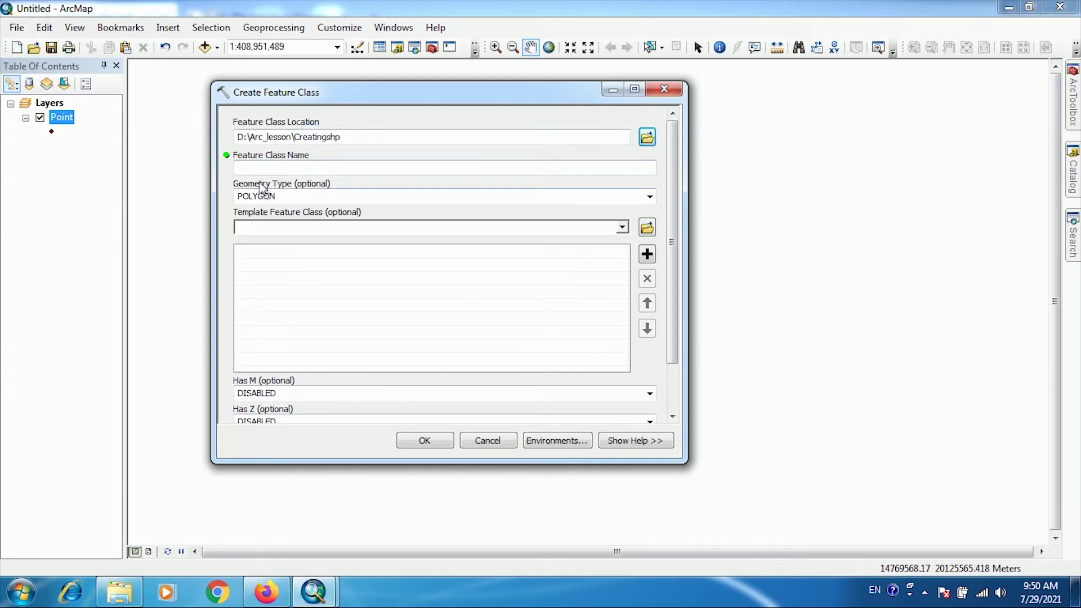
click(246, 169)
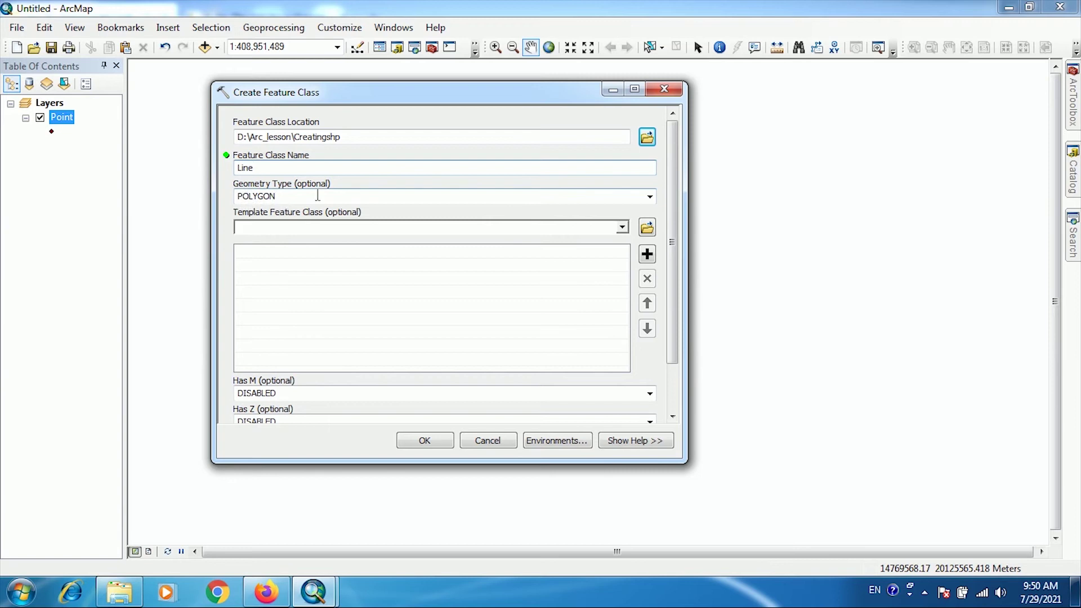
click(650, 197)
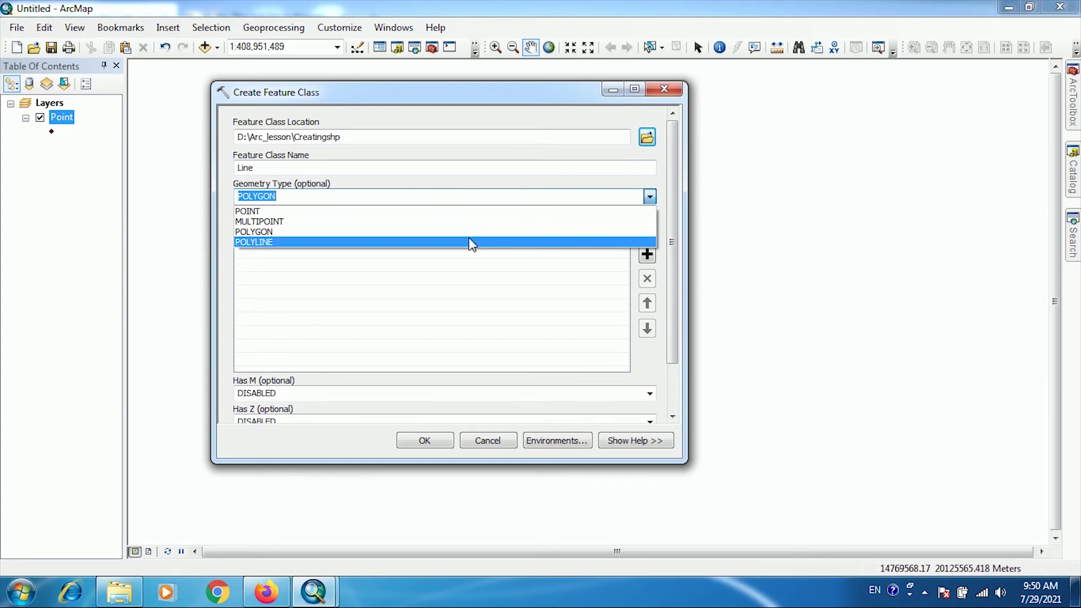
click(472, 242)
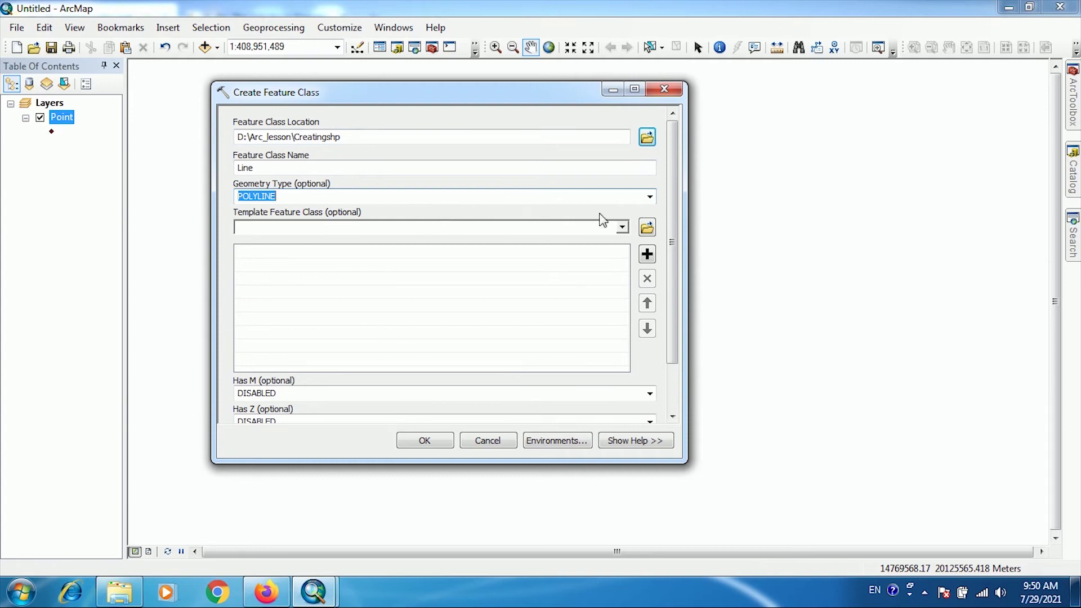
Find coordinate system 3395, assign WGS_1984_World_Mercator to the Line feature class and run the tool.
drag(674, 209, 687, 280)
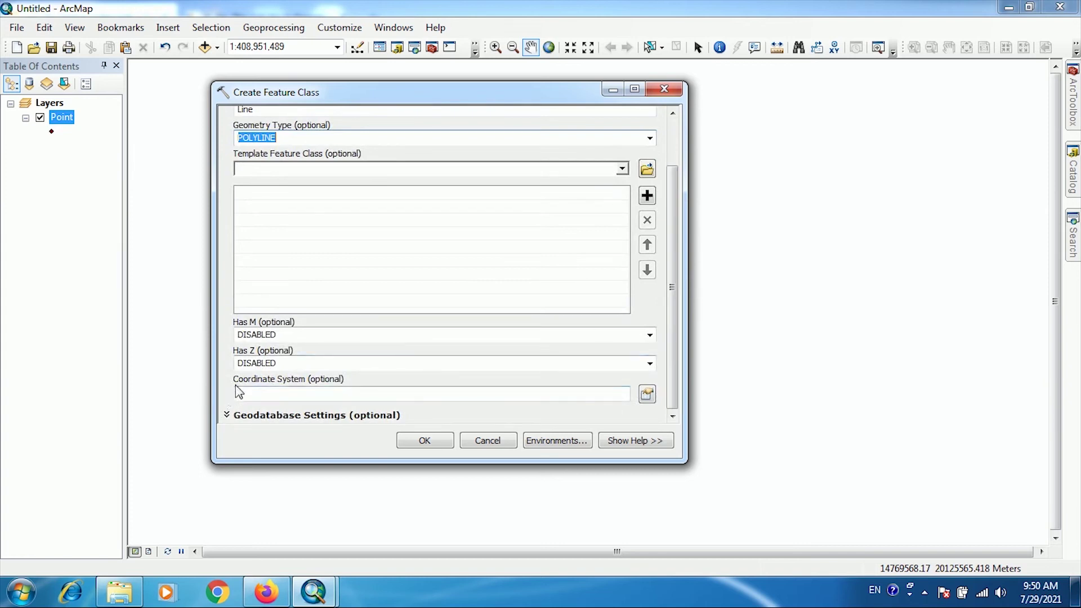
click(648, 395)
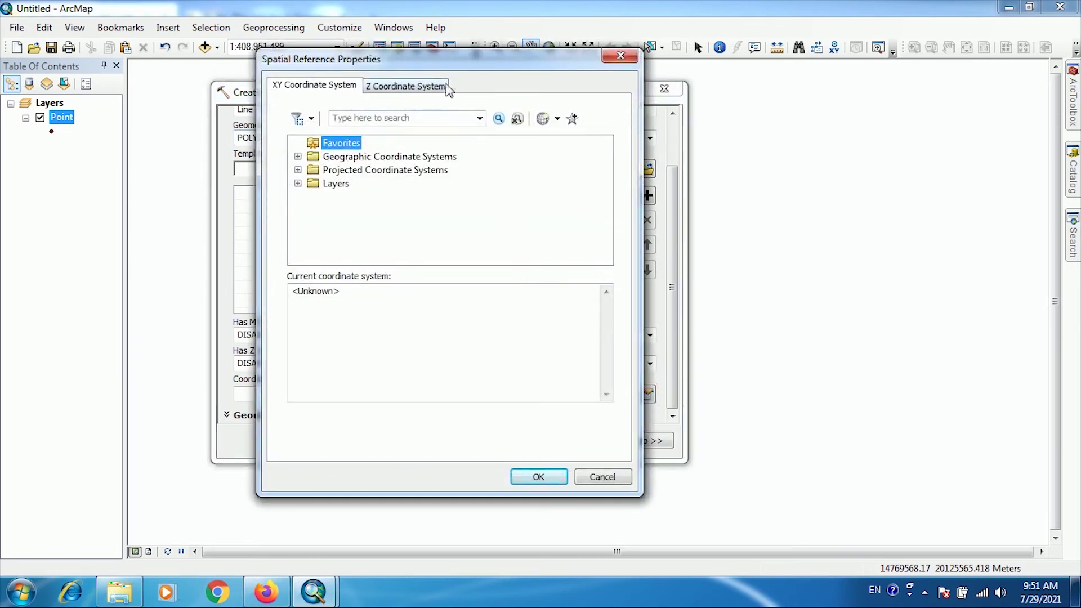
click(404, 118)
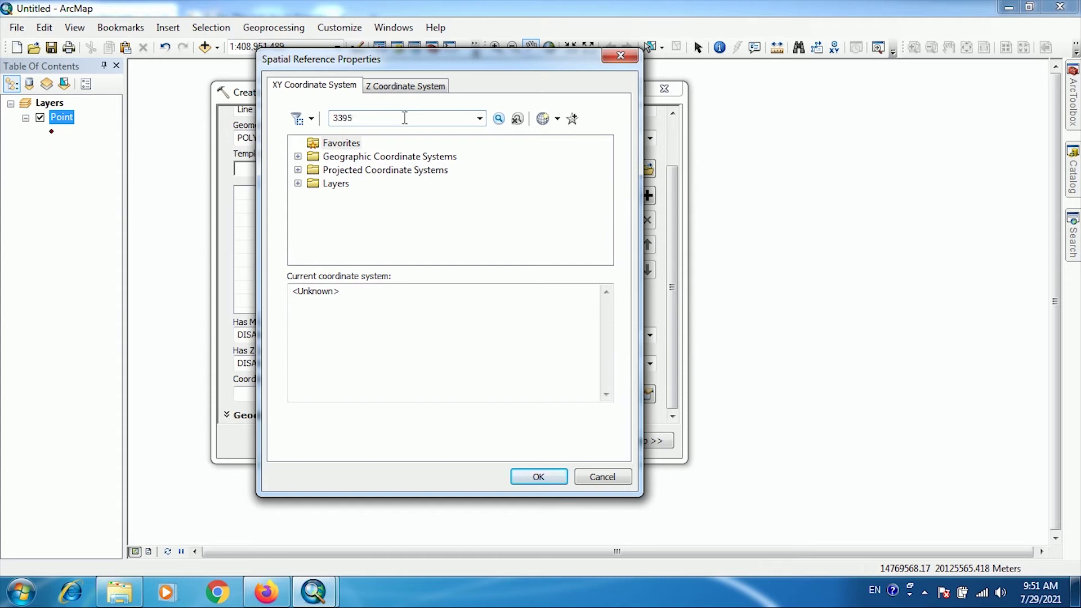
click(499, 119)
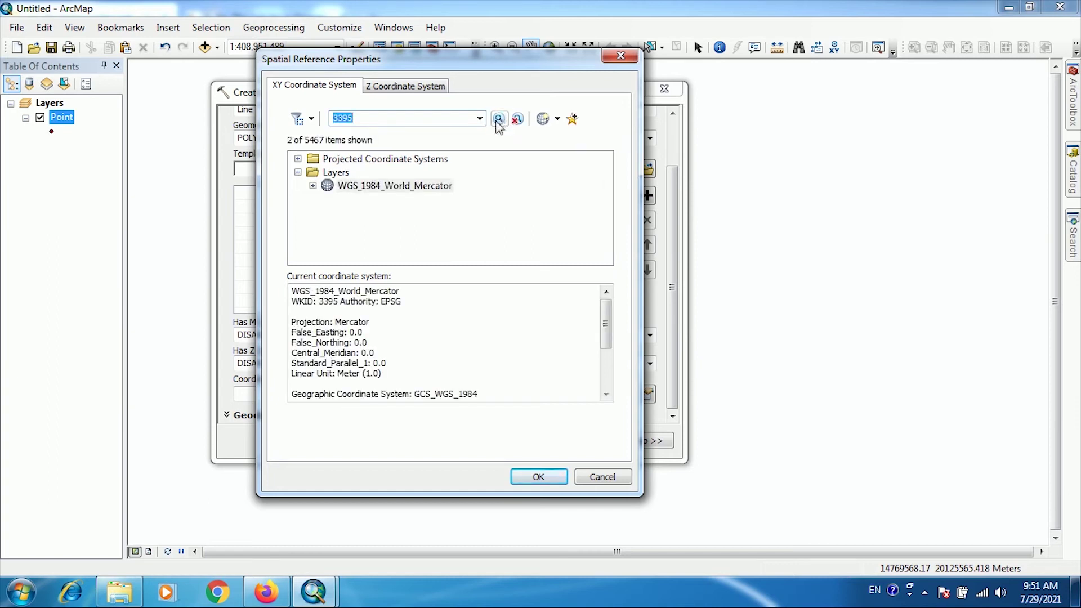
click(392, 188)
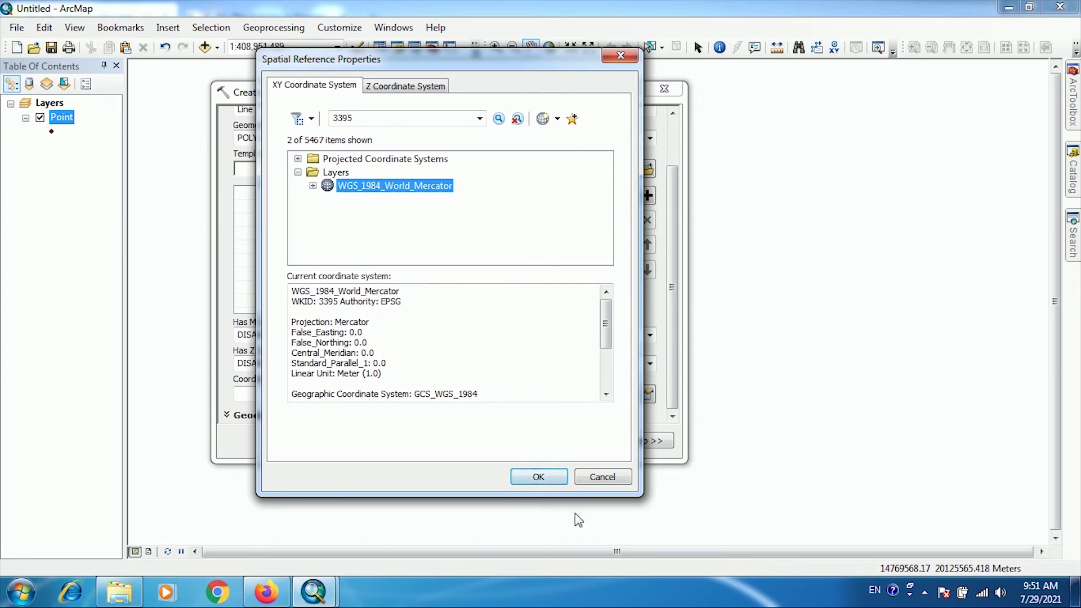
click(539, 478)
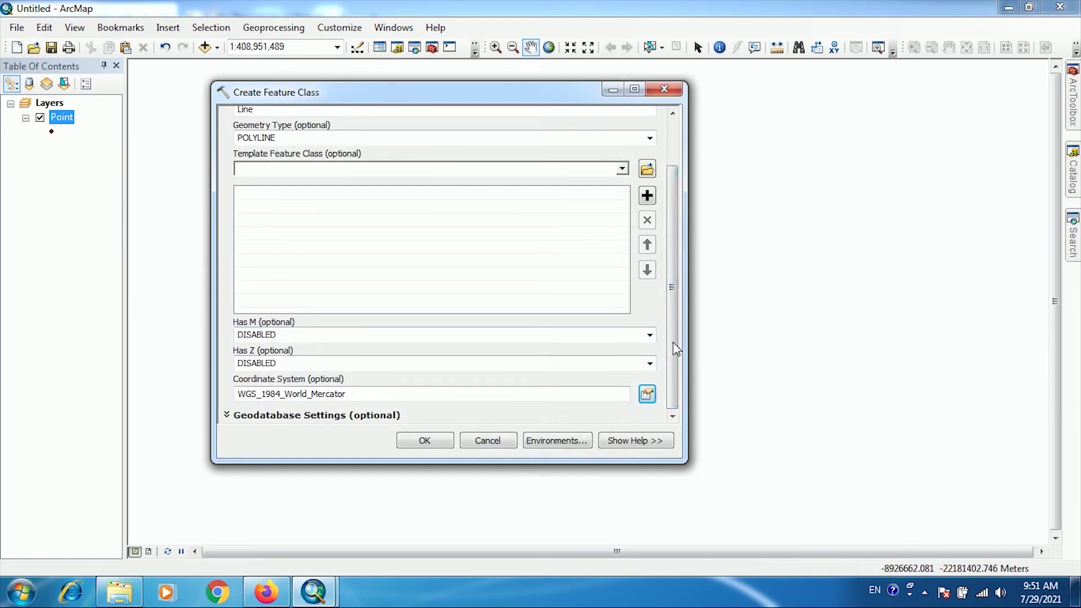
click(425, 441)
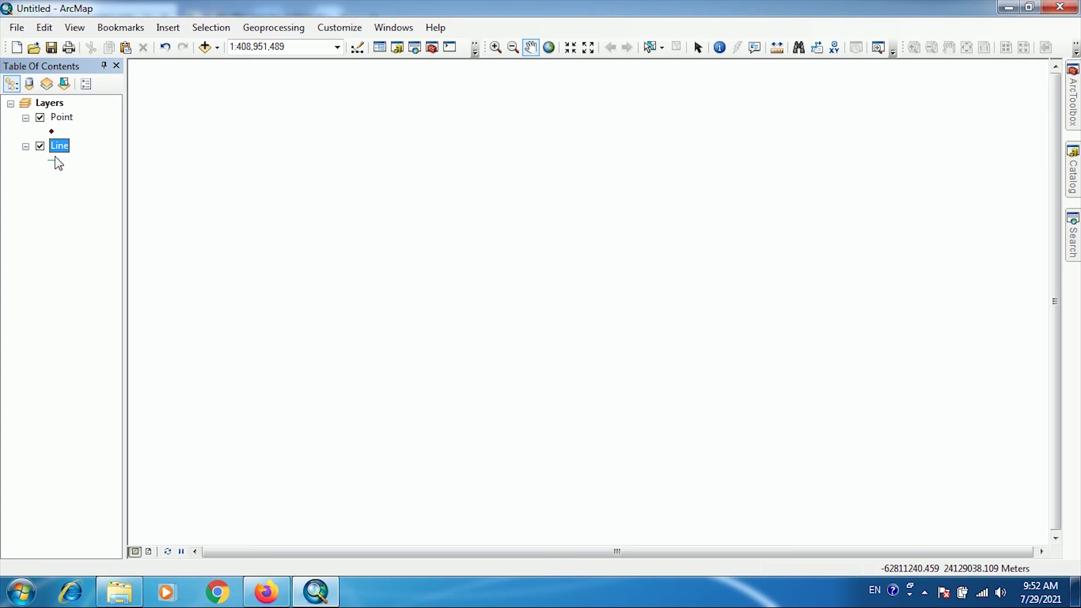
Check that Line.shp is listed in the Creatingshp folder and inspect the Line layer's attribute table.
click(1072, 184)
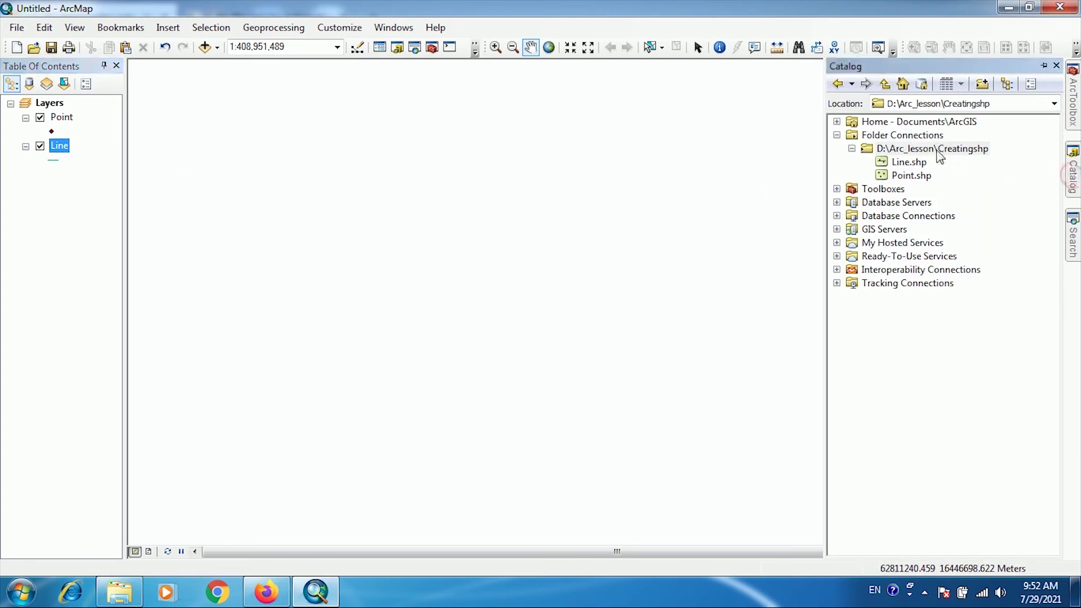
click(911, 163)
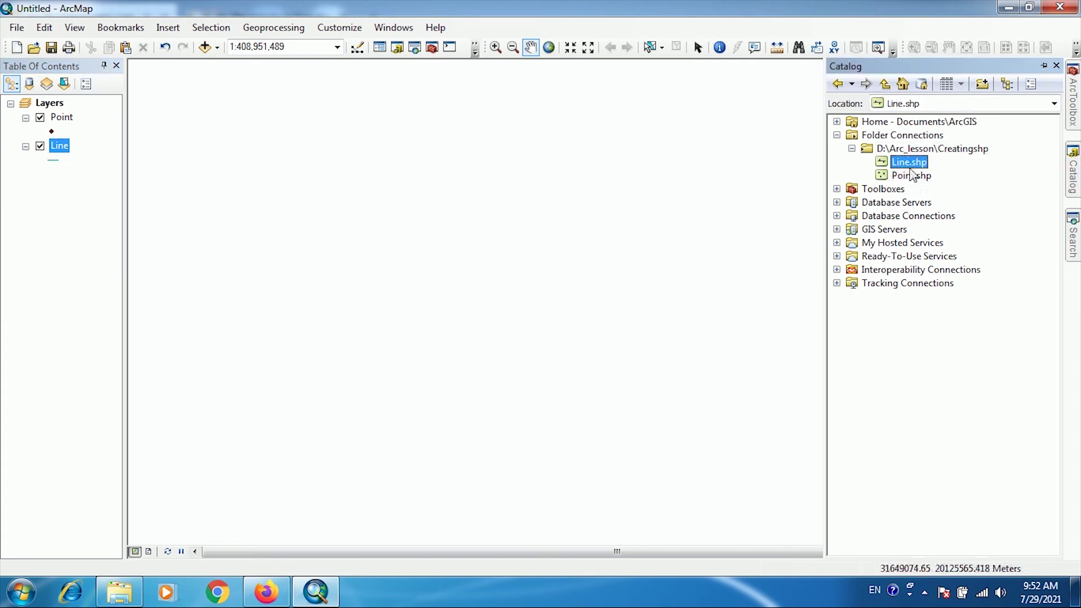
right_click(58, 151)
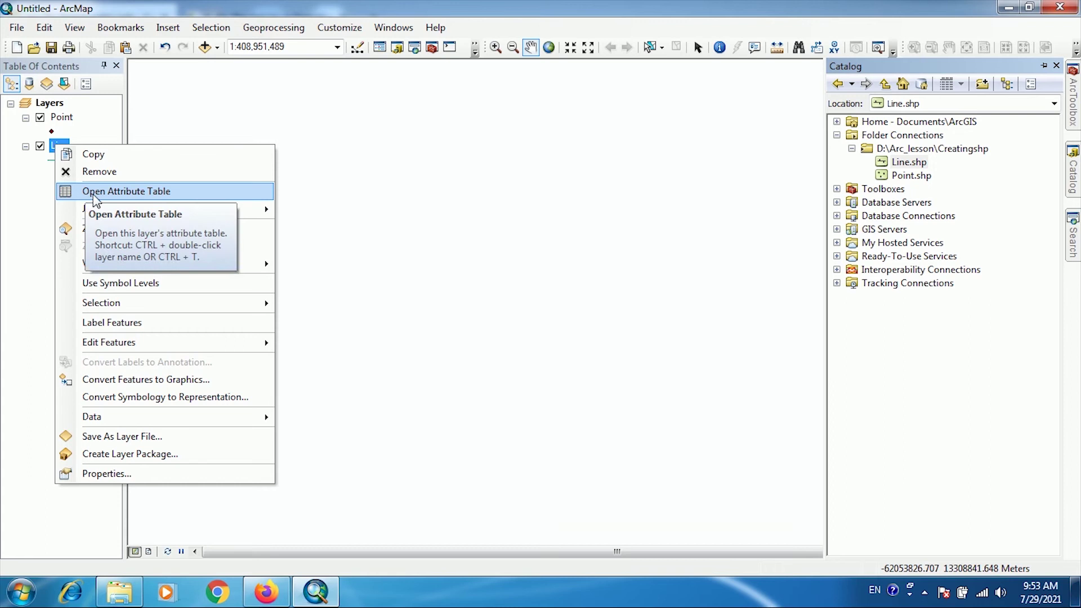
click(95, 194)
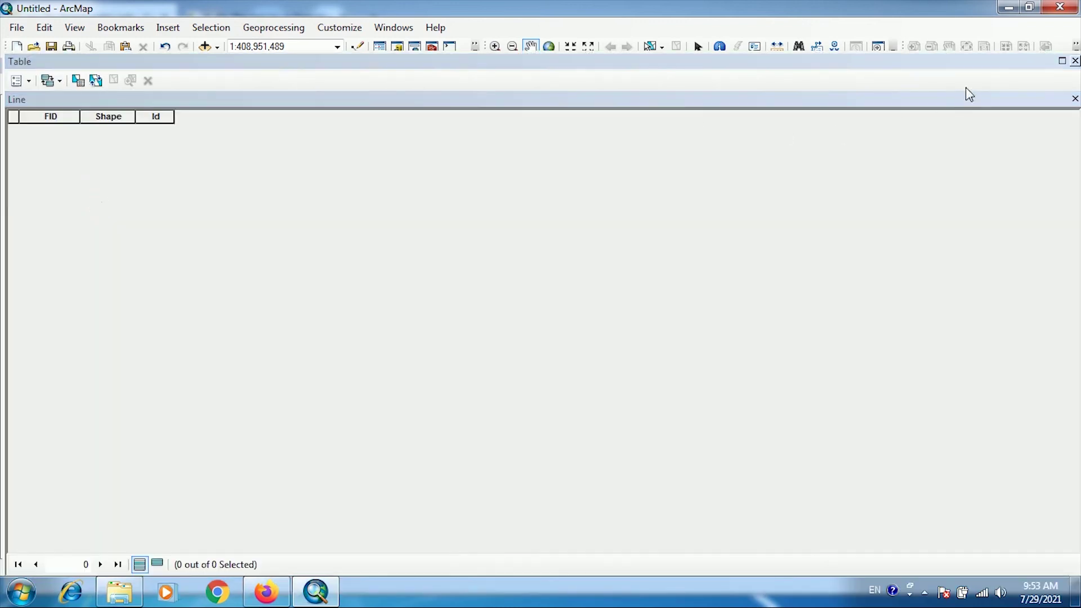
click(1075, 61)
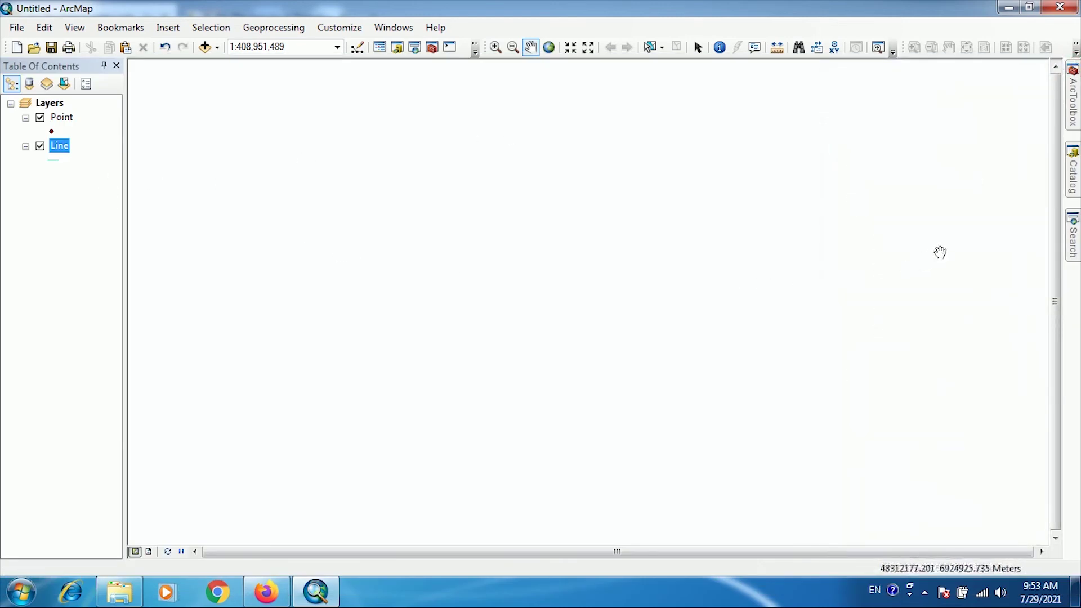
Search for "create feature class" and open the Create Feature Class tool of the Data Management Tools from the results.
click(1073, 244)
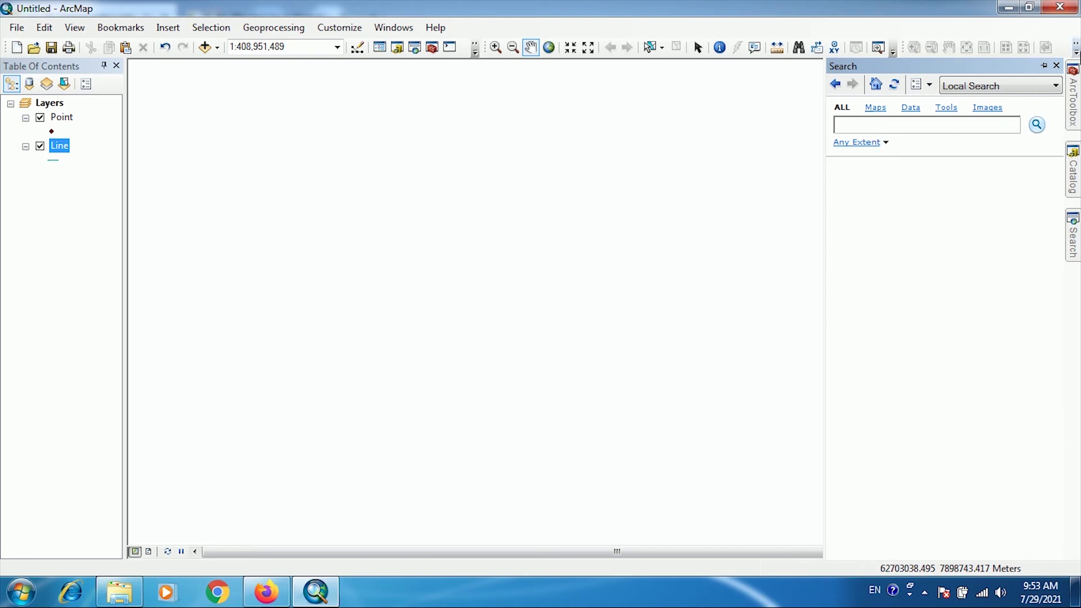
click(1078, 102)
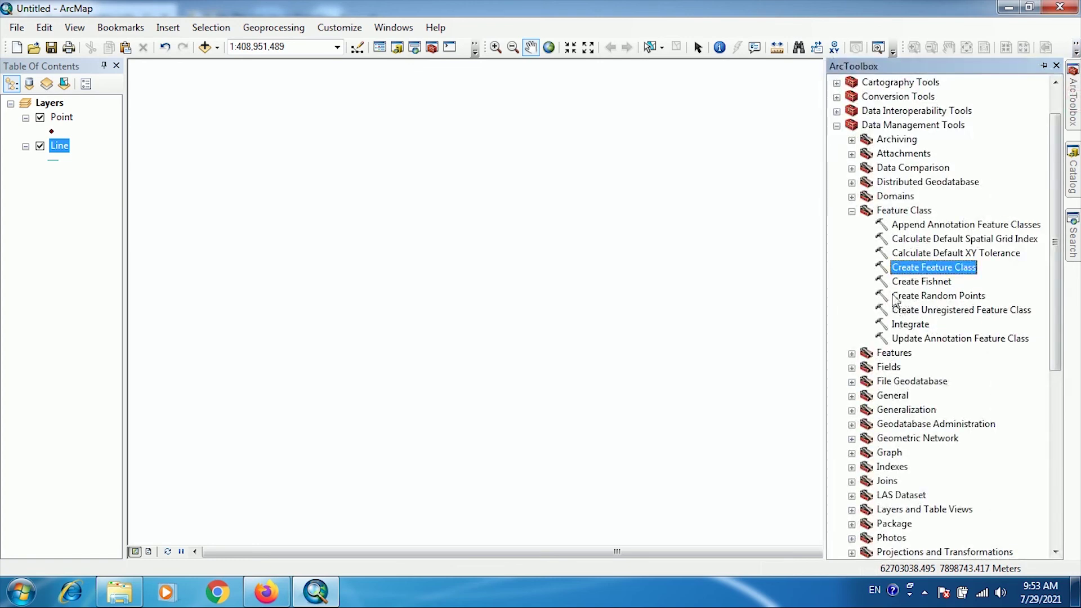
click(1070, 237)
click(853, 123)
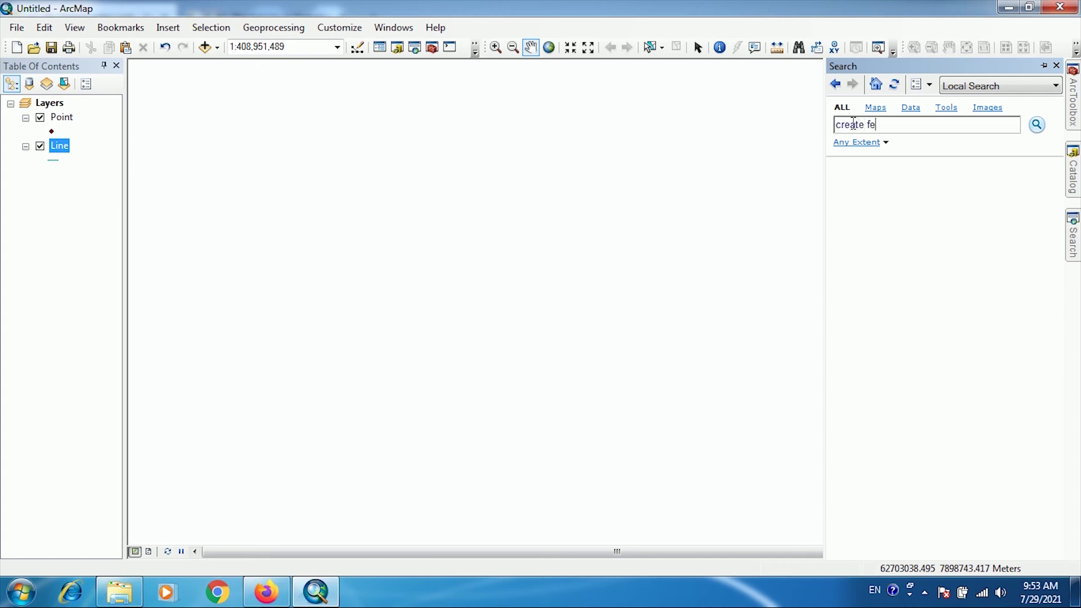
text(create feature class)
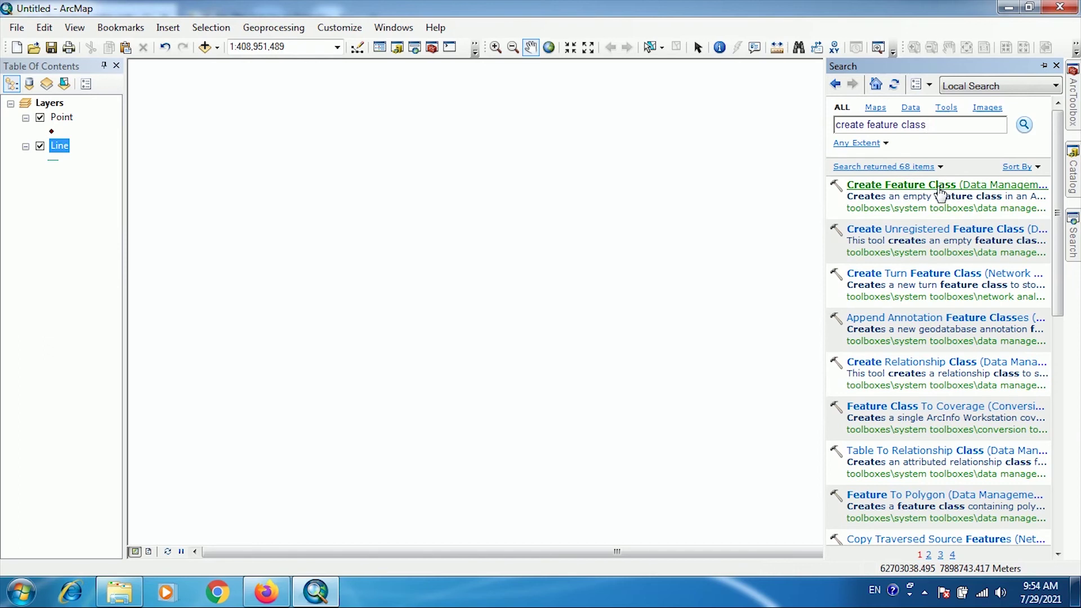
click(925, 185)
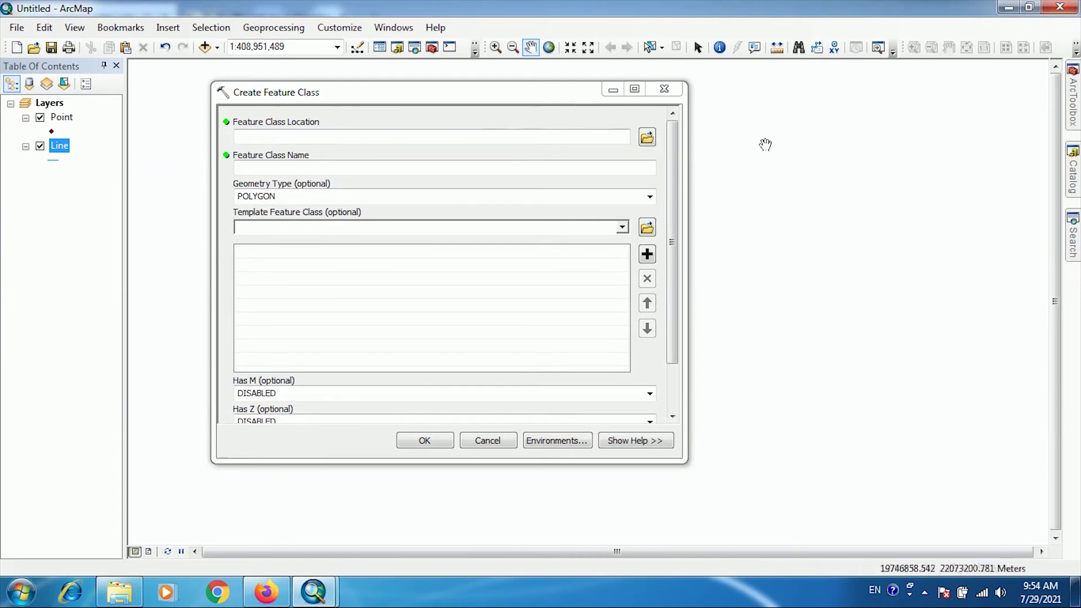
Follow the toolbox path in the Create Feature Class search result to locate the tool in the Catalog.
mouse_move(1074, 247)
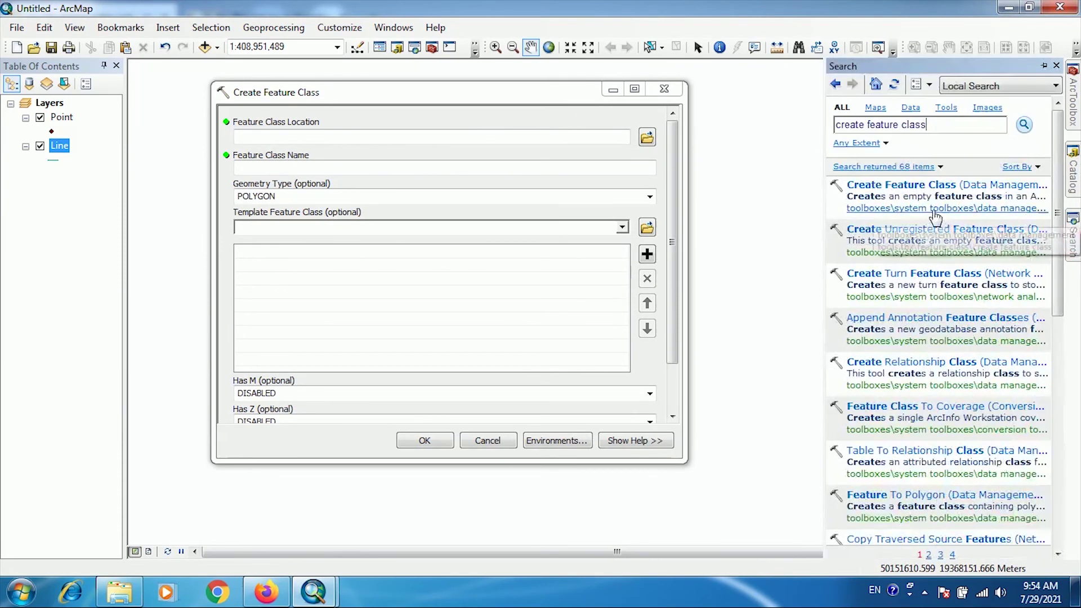
click(906, 209)
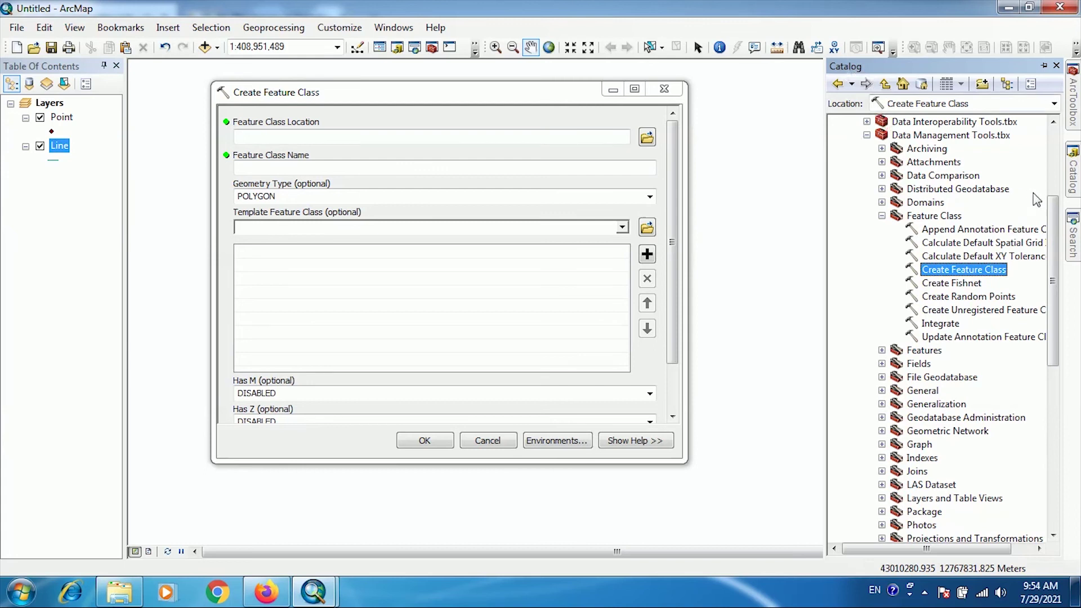
click(1075, 248)
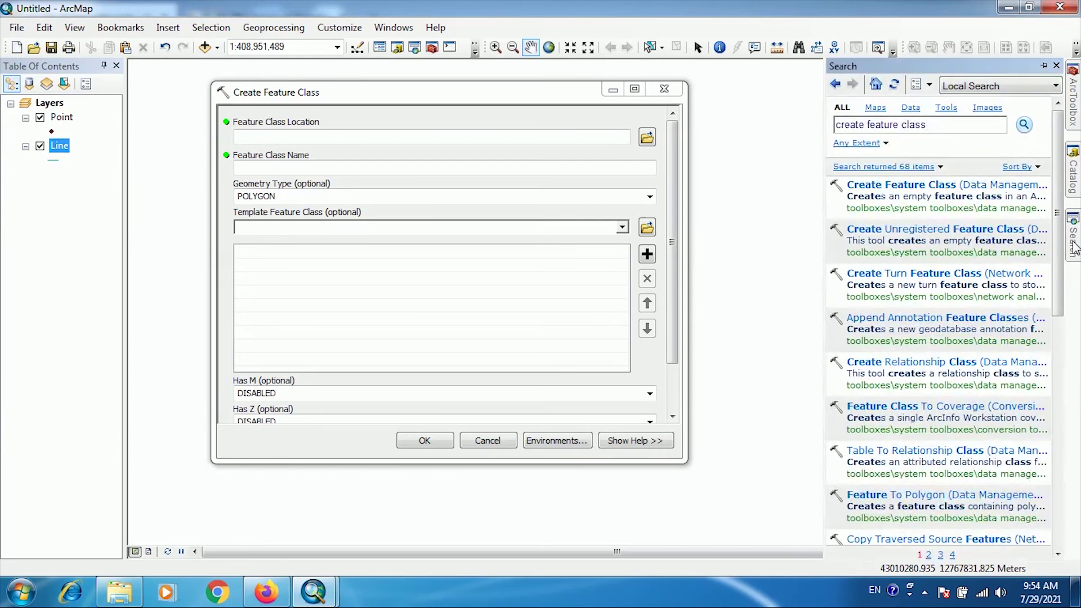
click(976, 208)
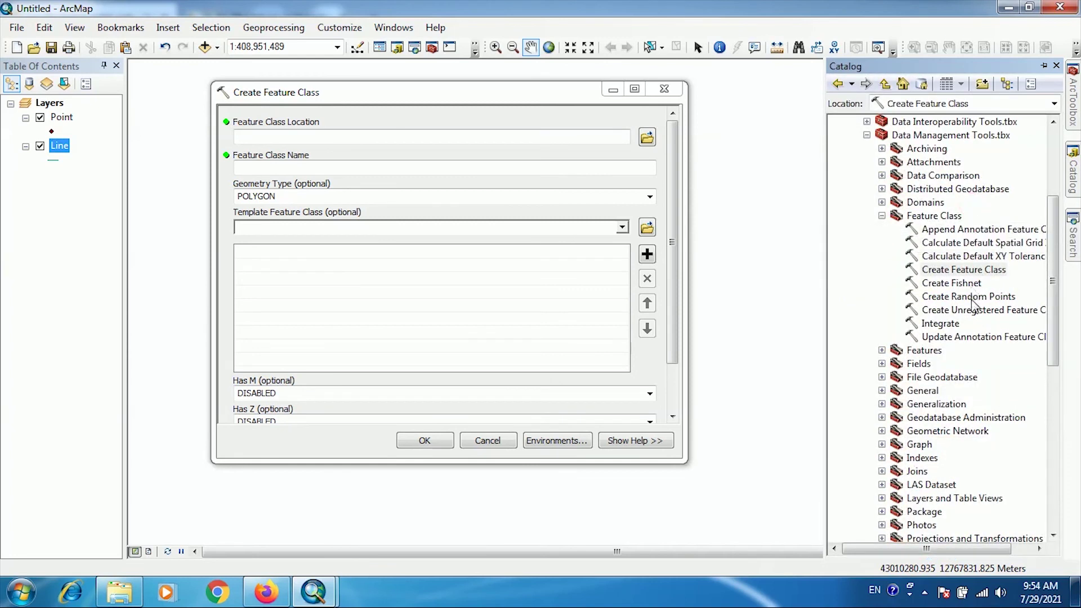
click(953, 270)
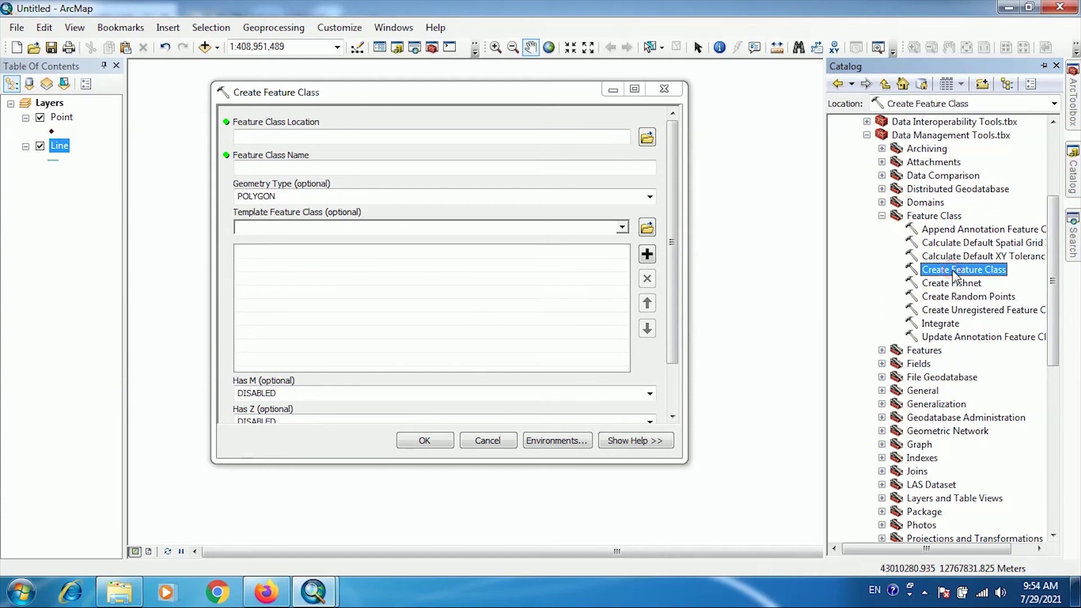
Set the feature class location to D:\Arc_lesson\Creatingshp, the name to Plygon and the geometry type to POLYGON.
click(517, 100)
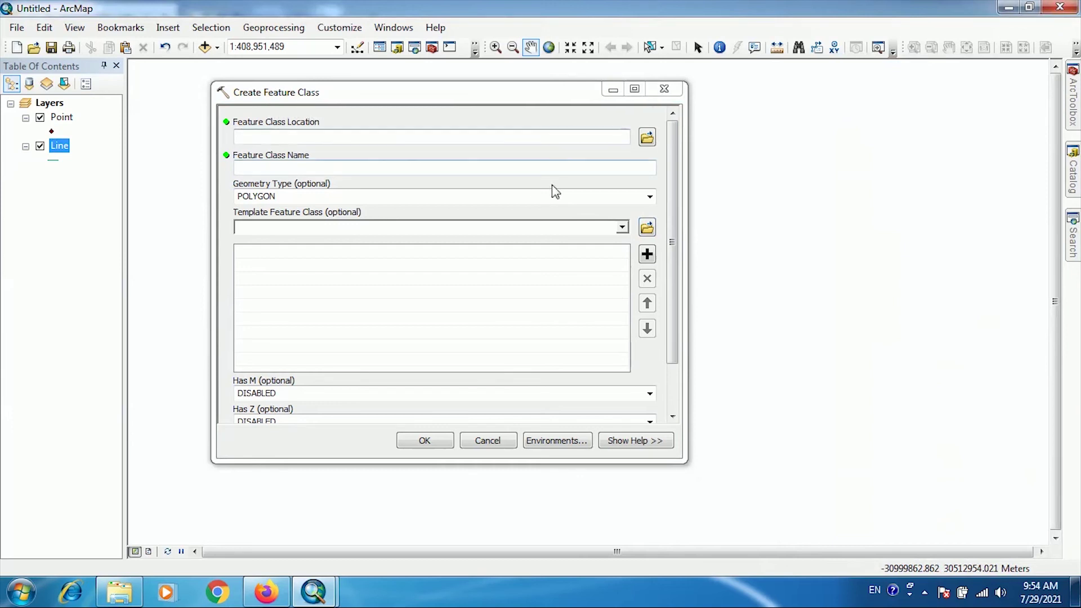
click(647, 139)
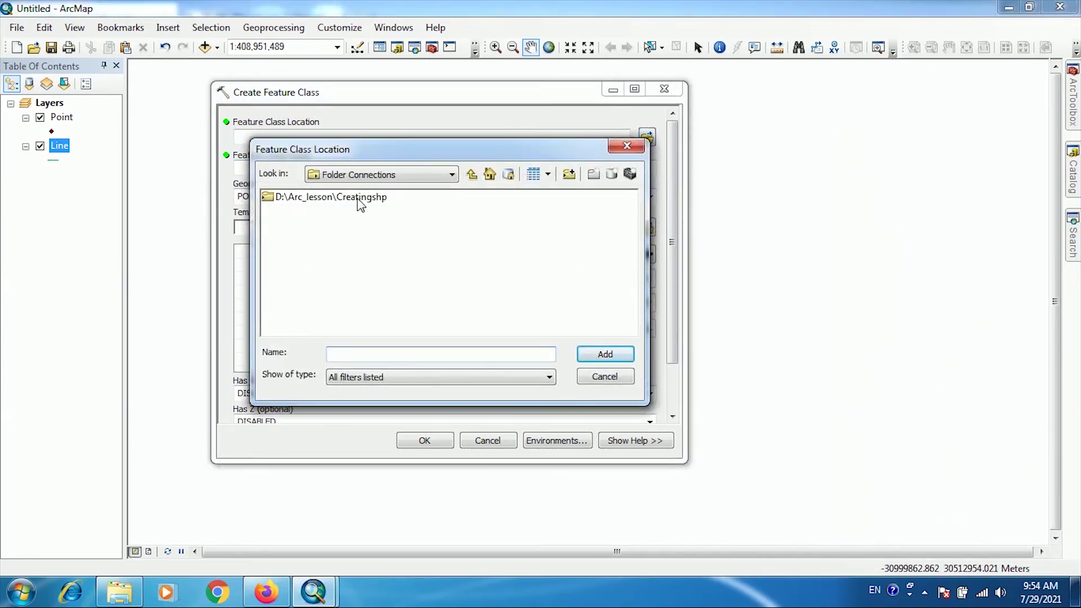
click(360, 198)
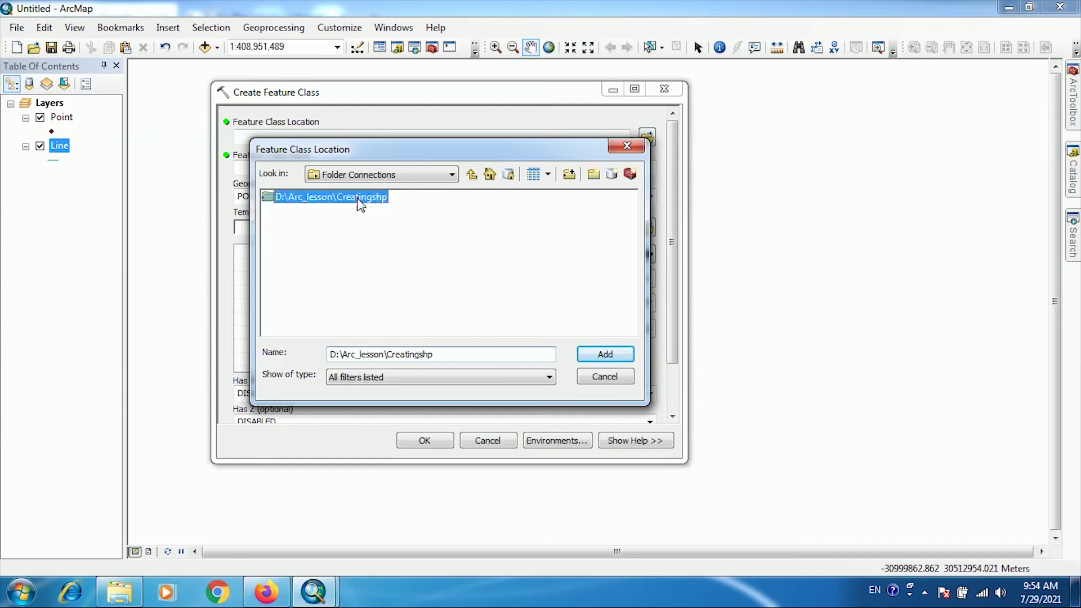
click(599, 359)
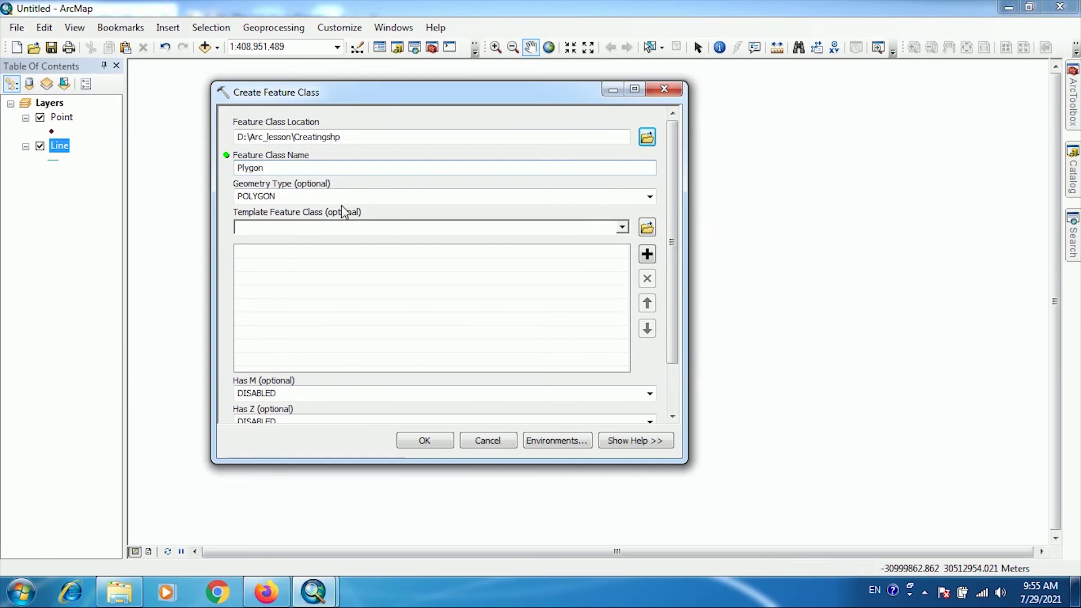
click(650, 196)
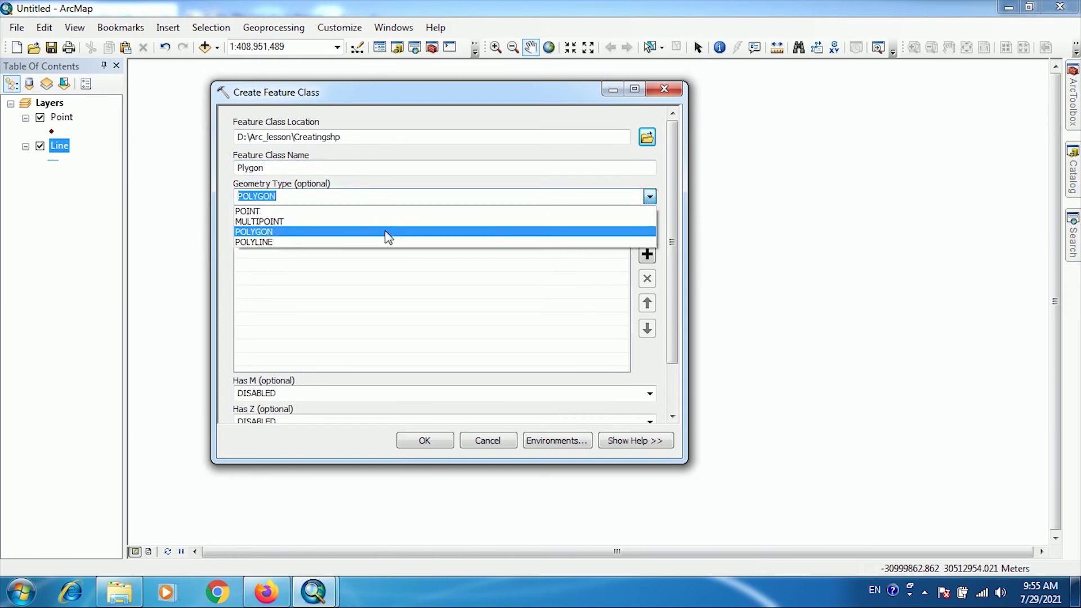
click(323, 234)
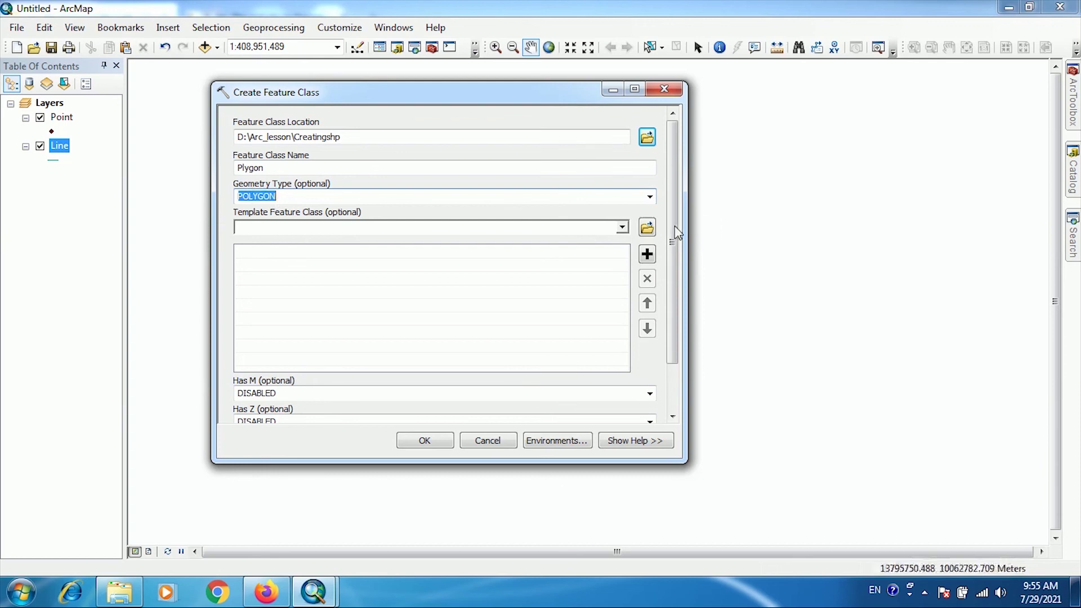
Import the WGS_1984_World_Mercator coordinate system from Line.shp in the Creatingshp folder for the Plygon feature class and run the tool.
drag(675, 231, 682, 330)
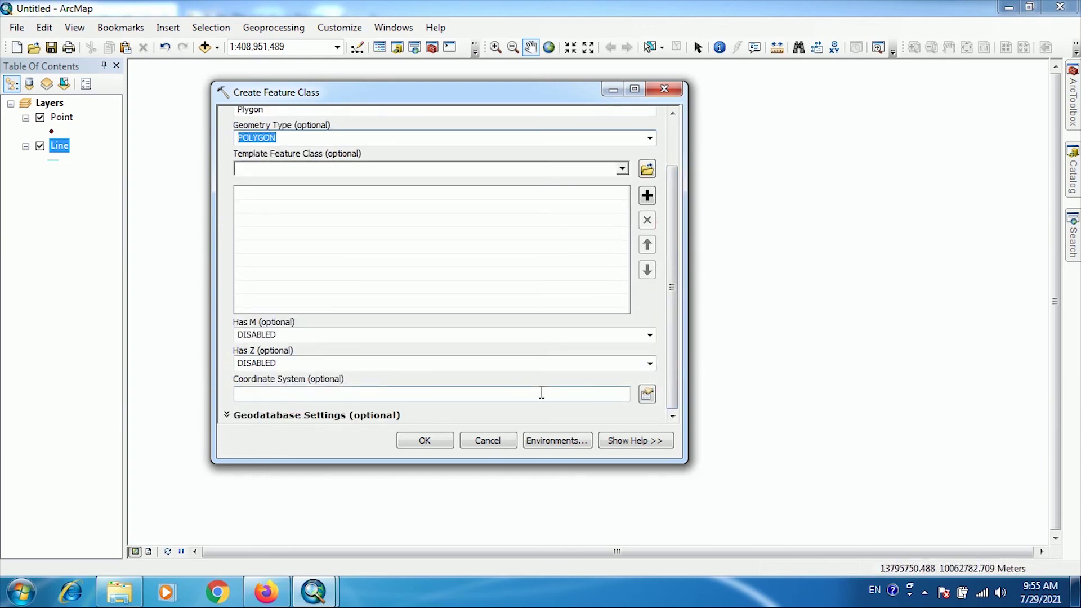
click(648, 394)
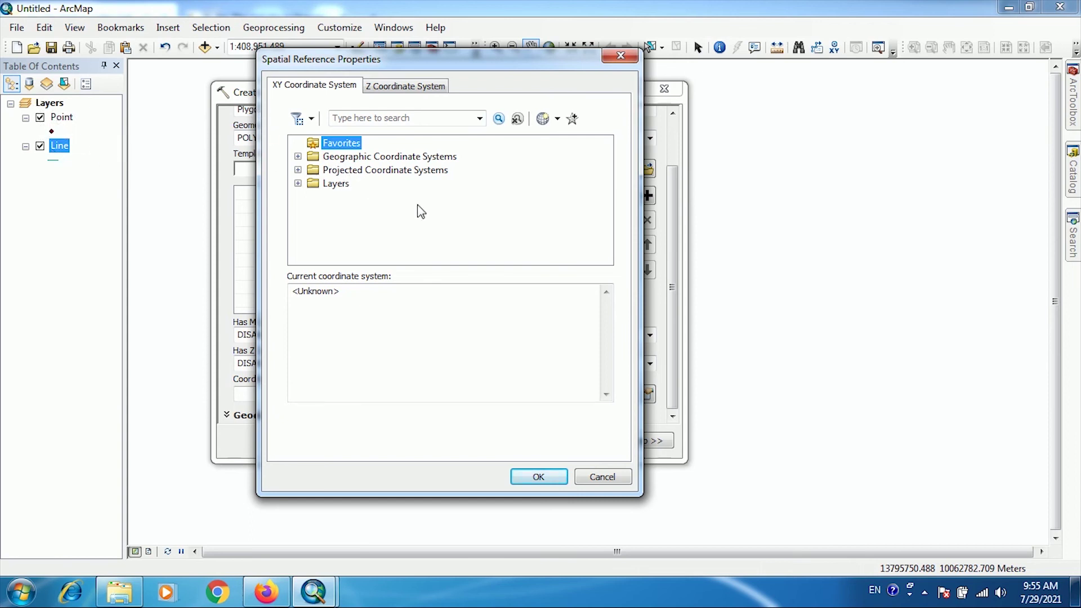
click(557, 120)
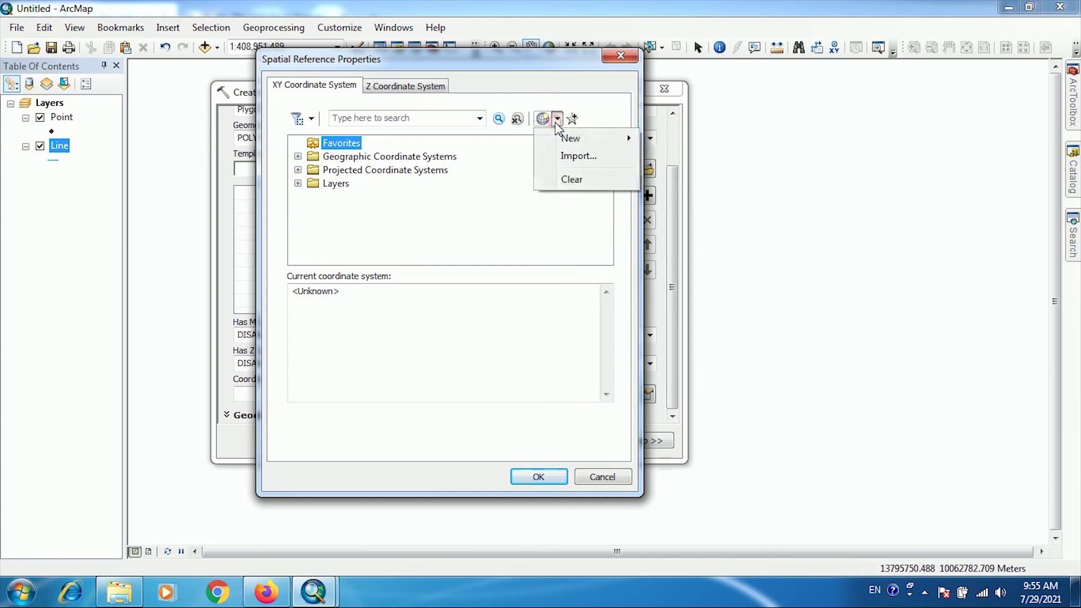
click(580, 161)
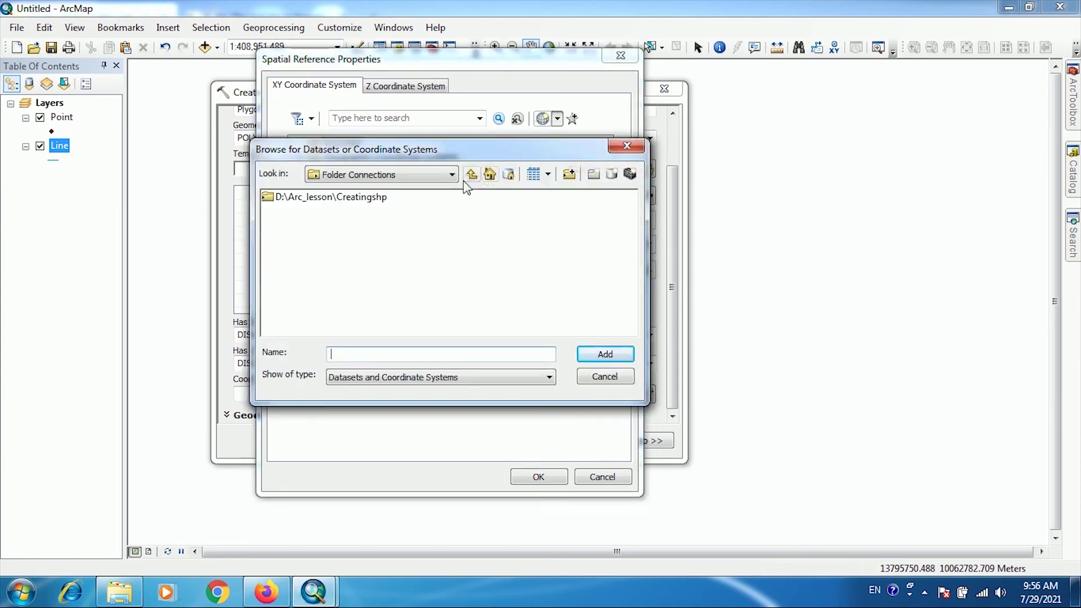
click(342, 201)
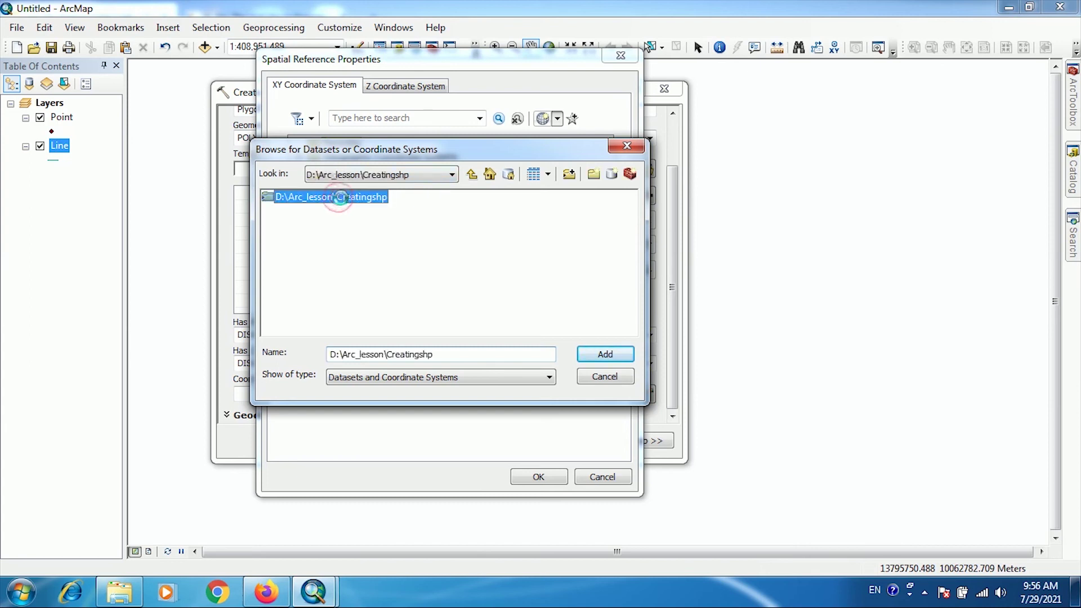
double_click(342, 201)
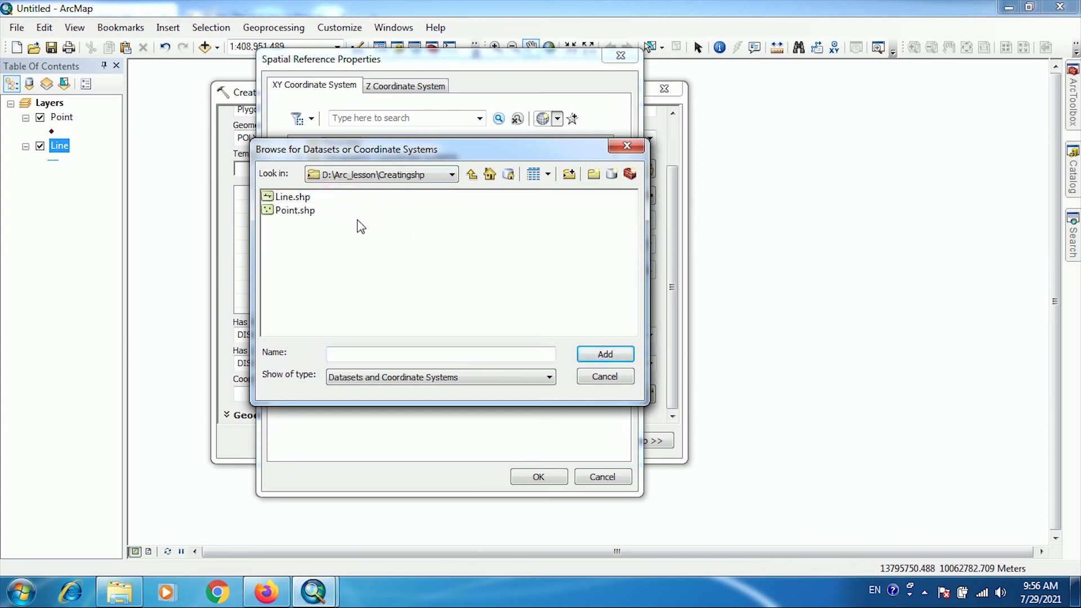
click(278, 200)
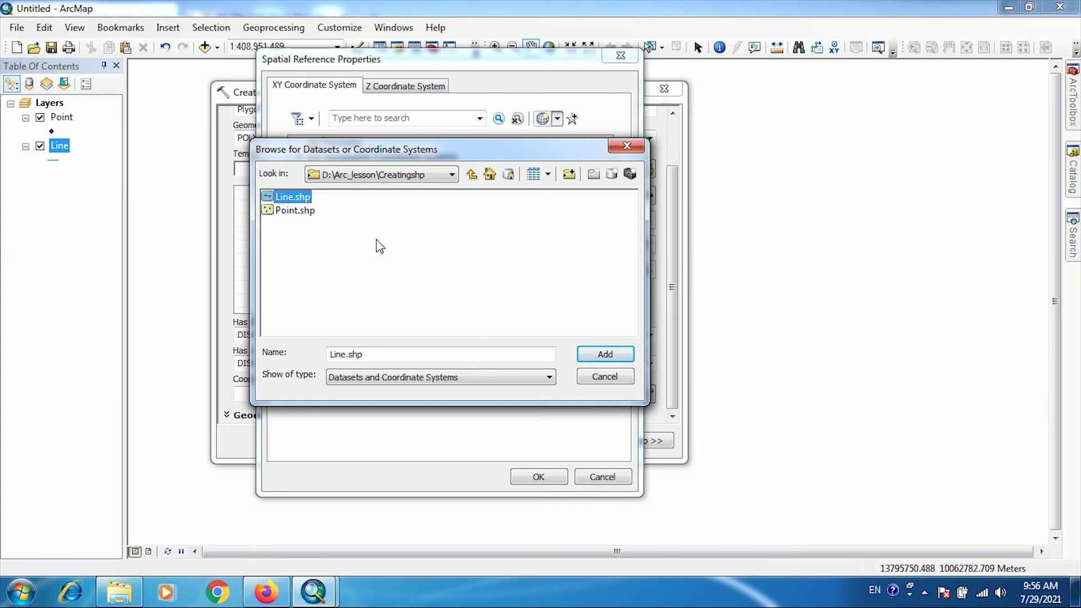
click(600, 359)
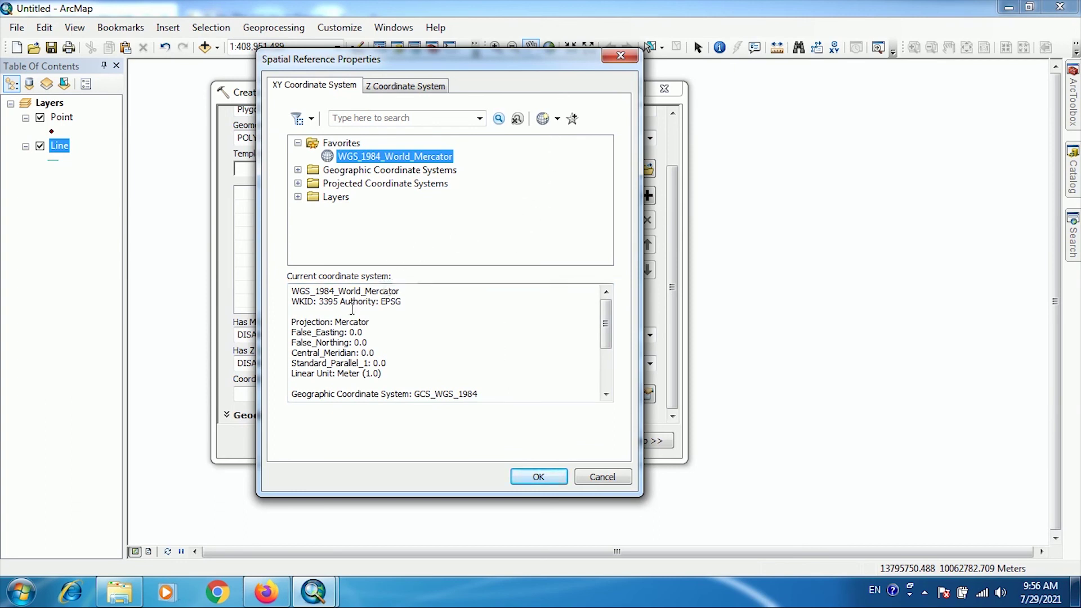
click(538, 477)
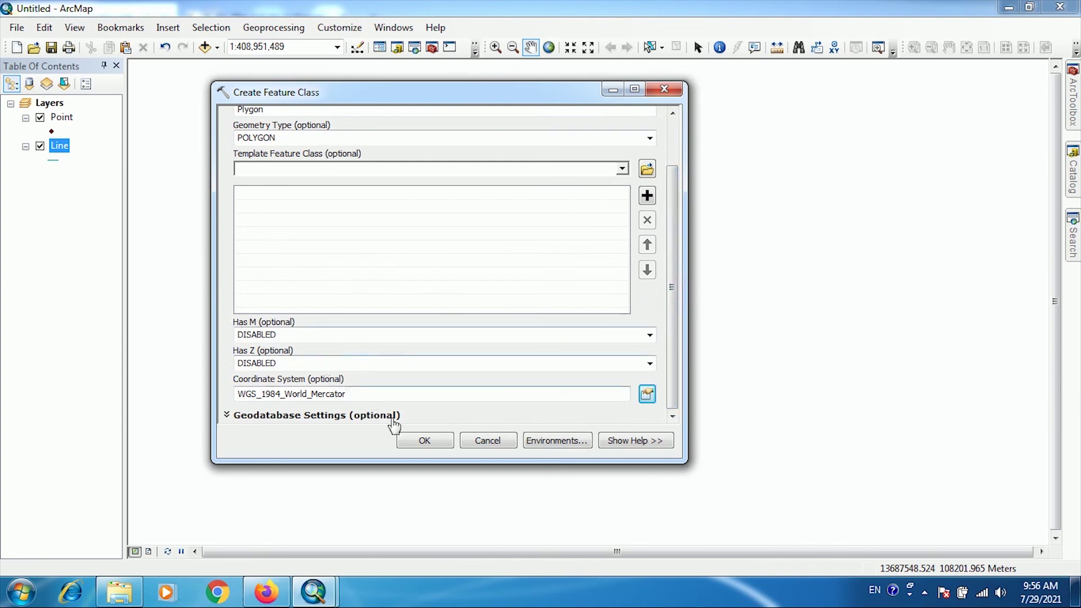
click(425, 441)
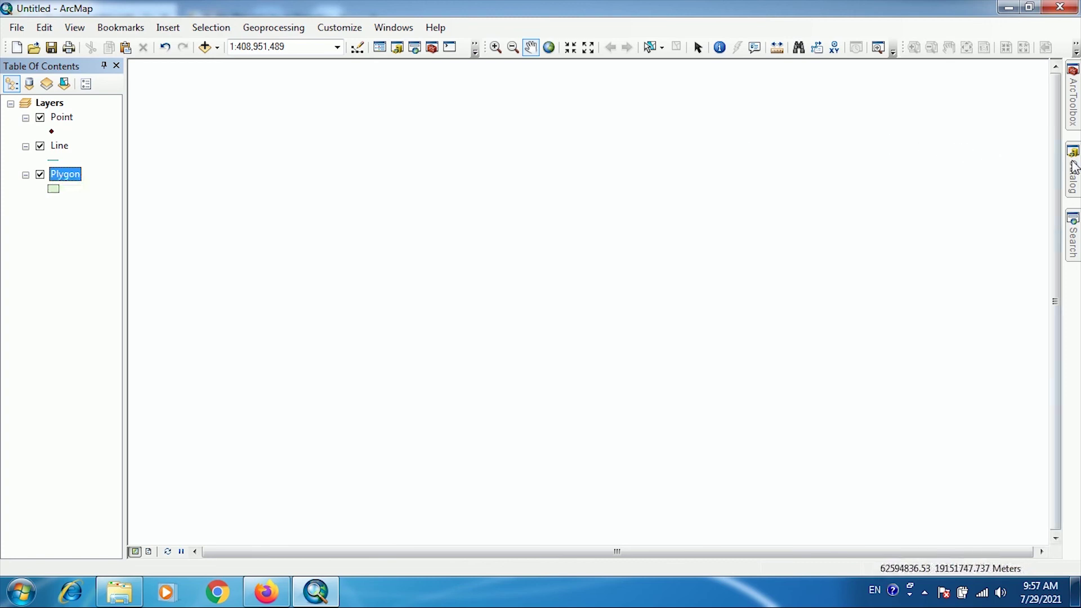
Check for Plygon.shp in the Creatingshp folder of the Catalog and for the Plygon layer among the map layers.
mouse_move(1075, 167)
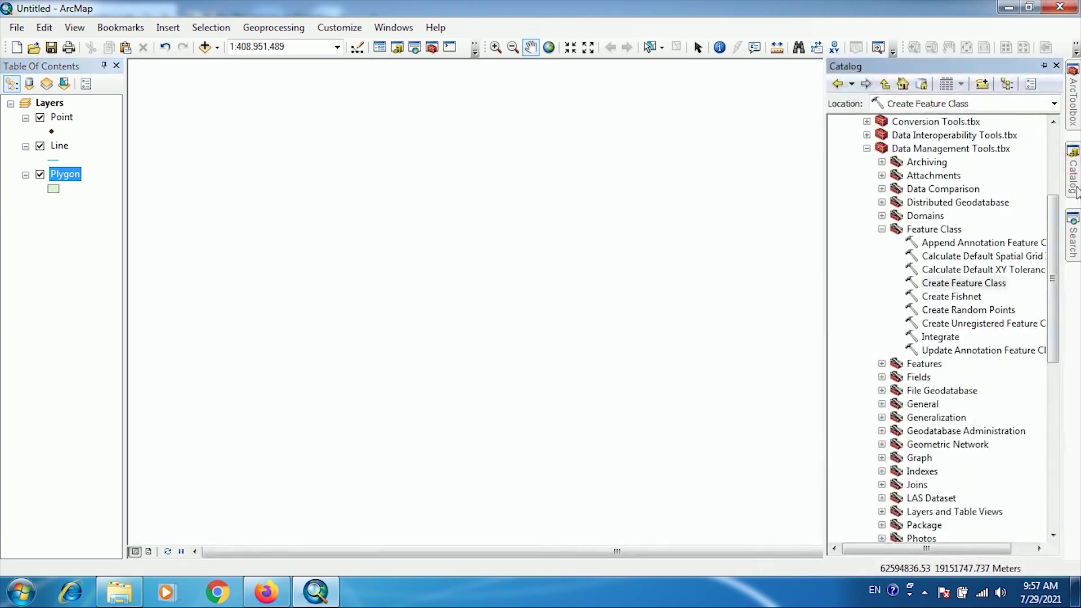
drag(1052, 236, 1057, 148)
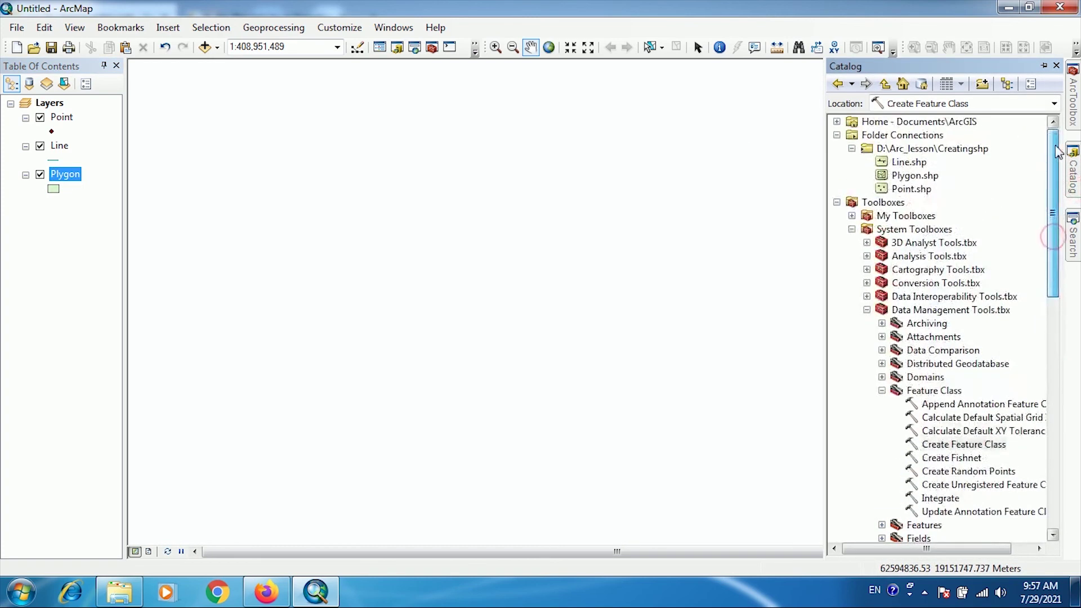
click(906, 178)
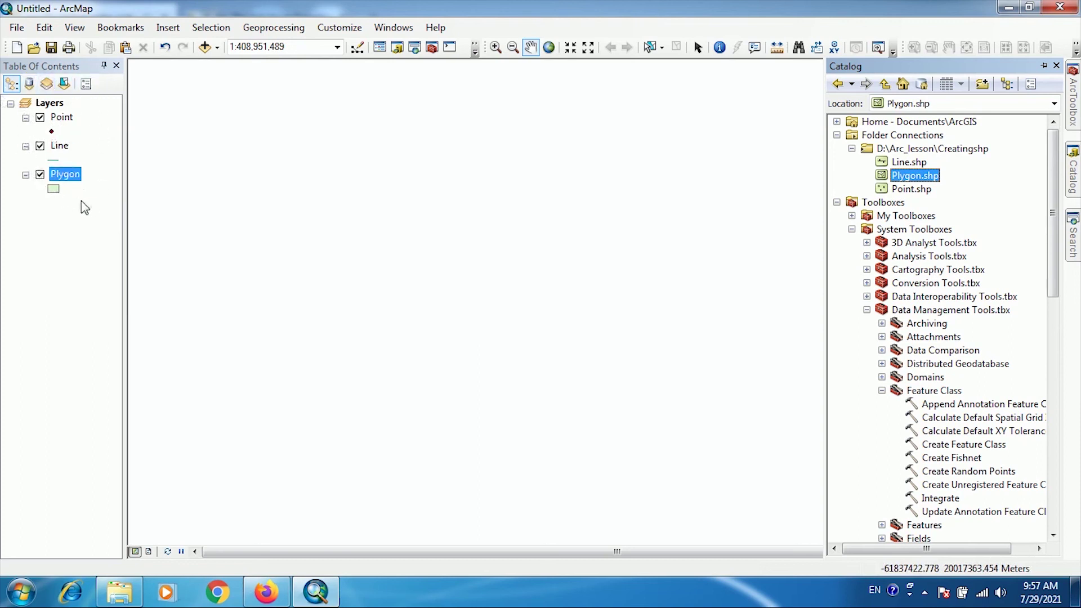
click(40, 174)
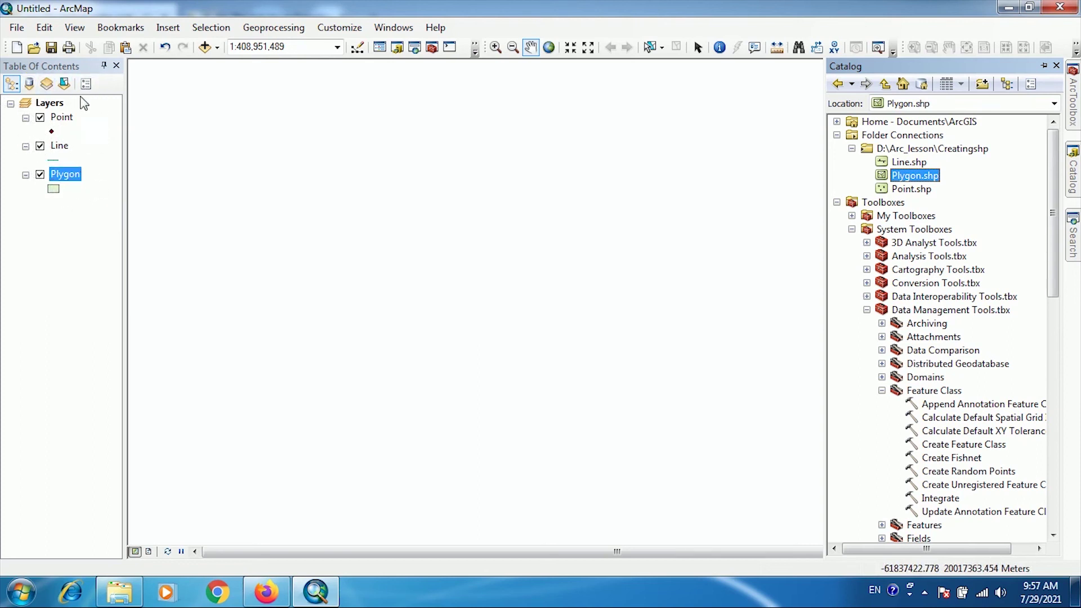